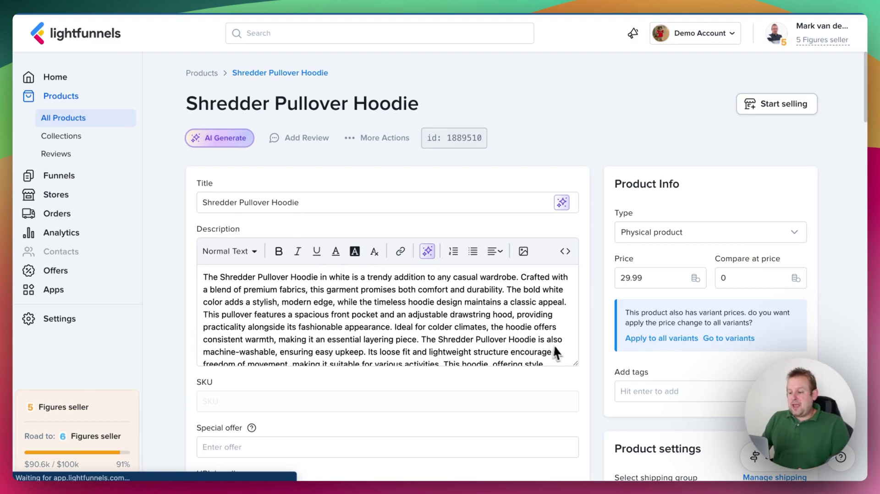
# Add yellow as a new value of the hoodie's Color variant option.
pyautogui.scroll(-12, 556, 353)
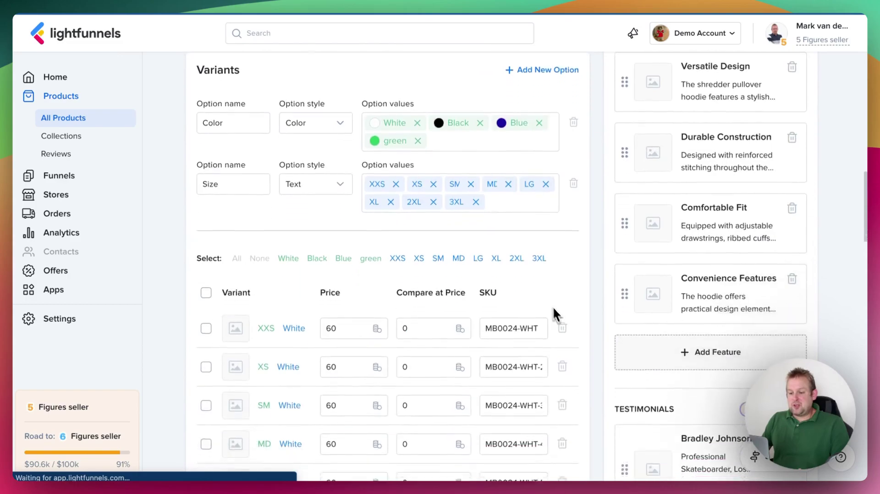
pyautogui.scroll(2, 249, 93)
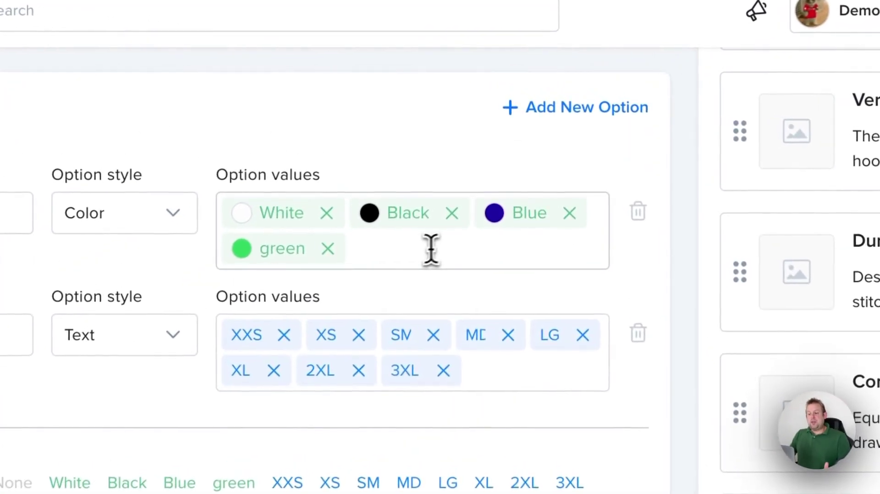
pyautogui.click(456, 153)
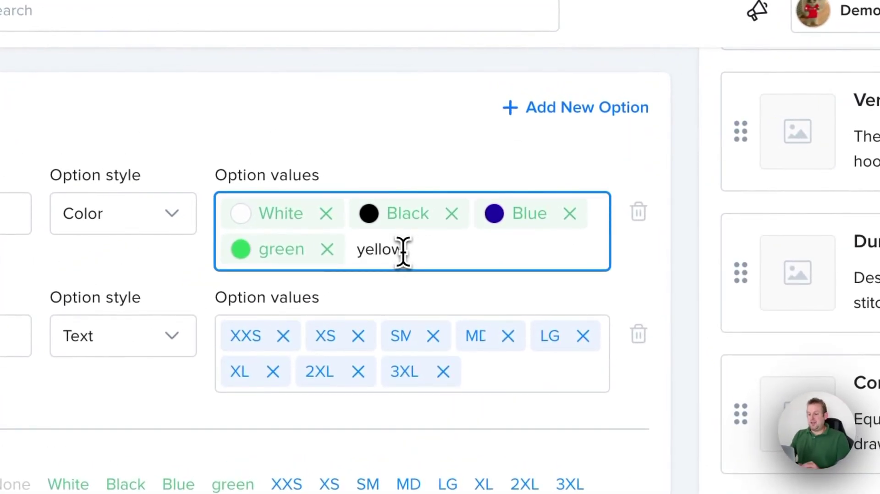
pyautogui.write('yellow')
pyautogui.press('Return')
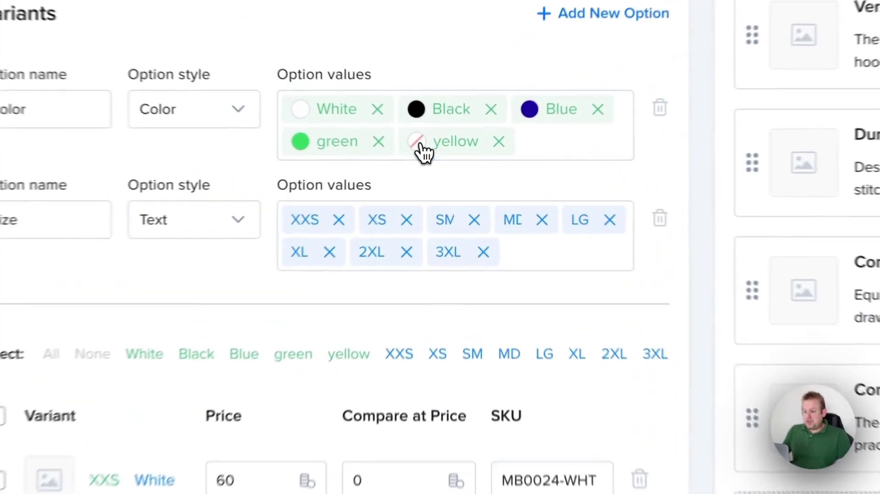
# Set the swatch of the yellow color value to bright yellow, #F0FF00.
pyautogui.click(439, 153)
pyautogui.doubleClick(380, 400)
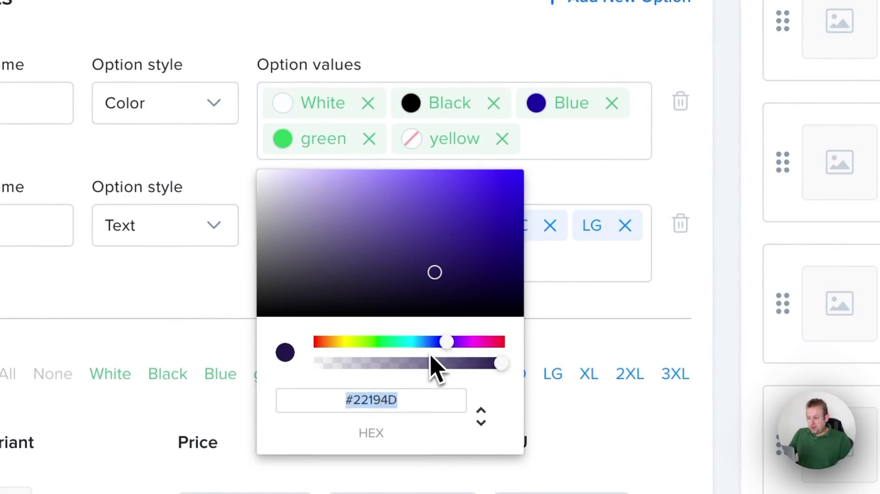
pyautogui.moveTo(445, 344); pyautogui.dragTo(351, 345)
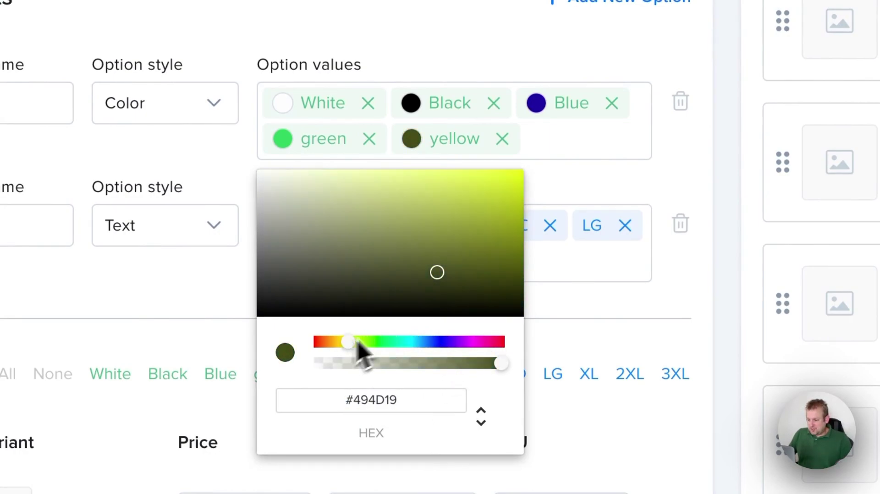
pyautogui.moveTo(461, 285); pyautogui.dragTo(536, 180)
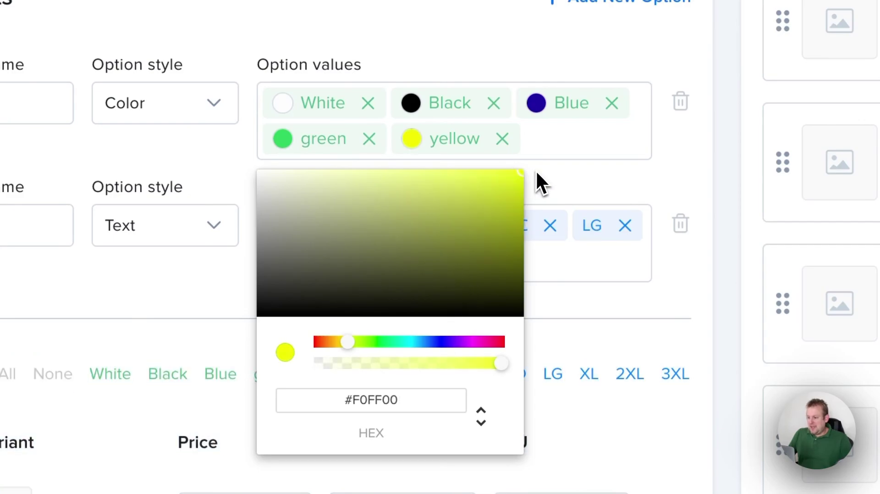
pyautogui.click(550, 147)
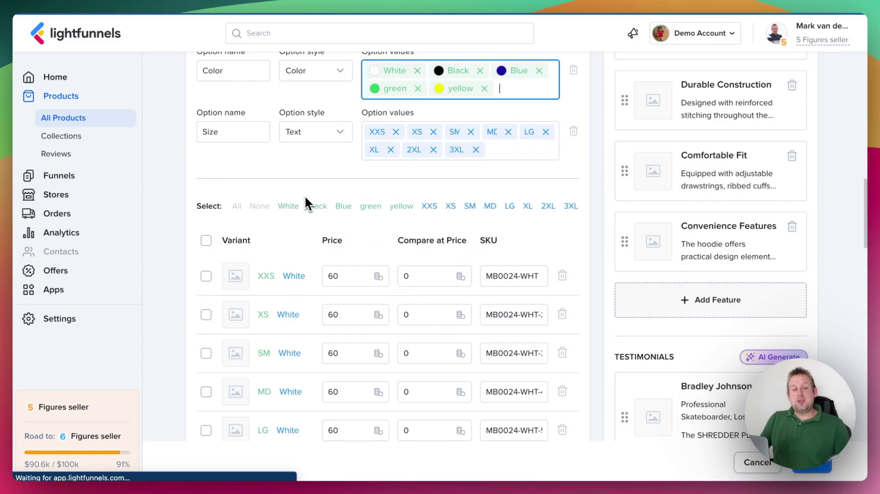
# Look over the size and color variant rows and remove the yellow value from the Color option.
pyautogui.scroll(-5, 304, 197)
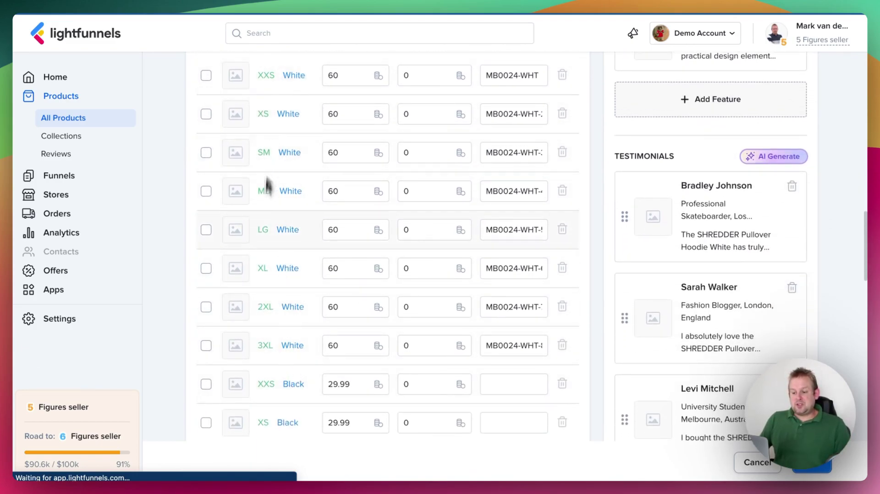
pyautogui.scroll(-20, 329, 282)
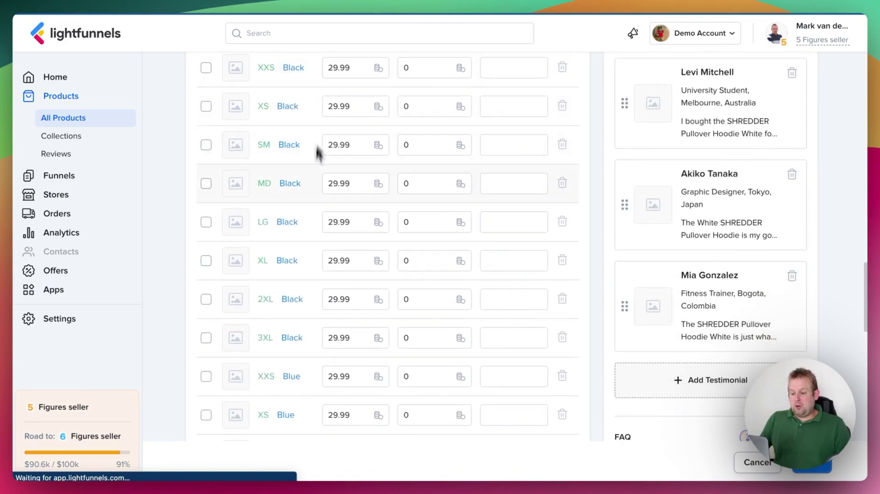
pyautogui.scroll(-10, 353, 274)
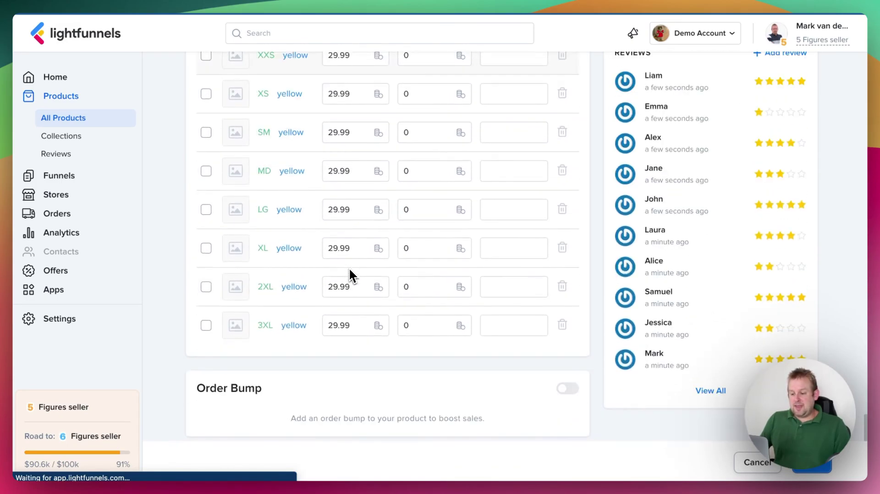
pyautogui.scroll(20, 357, 270)
pyautogui.scroll(-4, 360, 268)
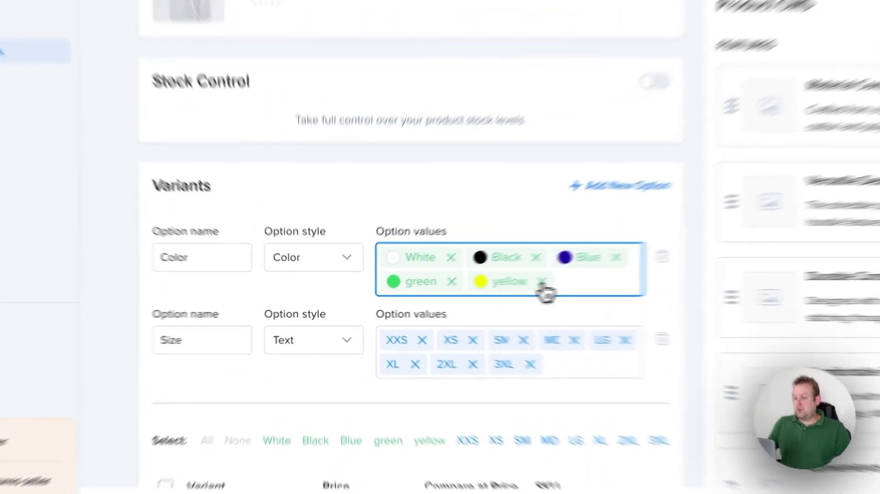
pyautogui.click(542, 282)
pyautogui.scroll(-20, 262, 285)
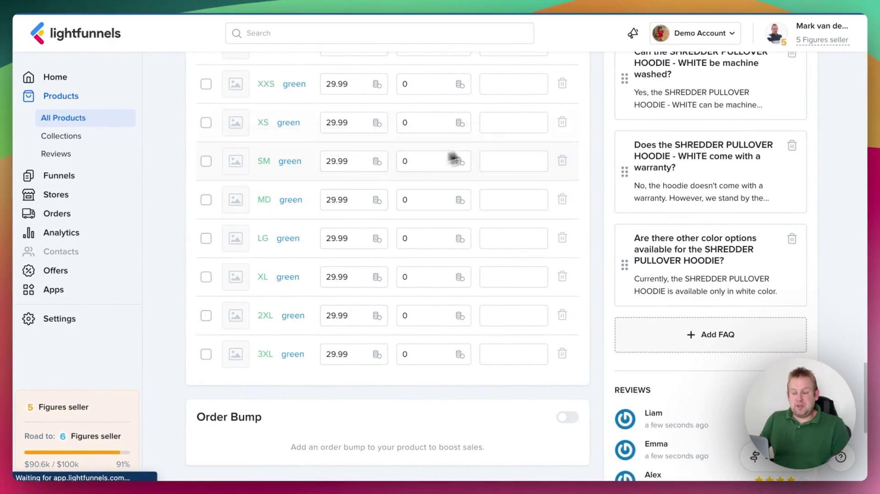
# Start selling the Shredder Pullover Hoodie, with Sales Funnel as the way of selling.
pyautogui.scroll(20, 584, 191)
pyautogui.scroll(2, 581, 188)
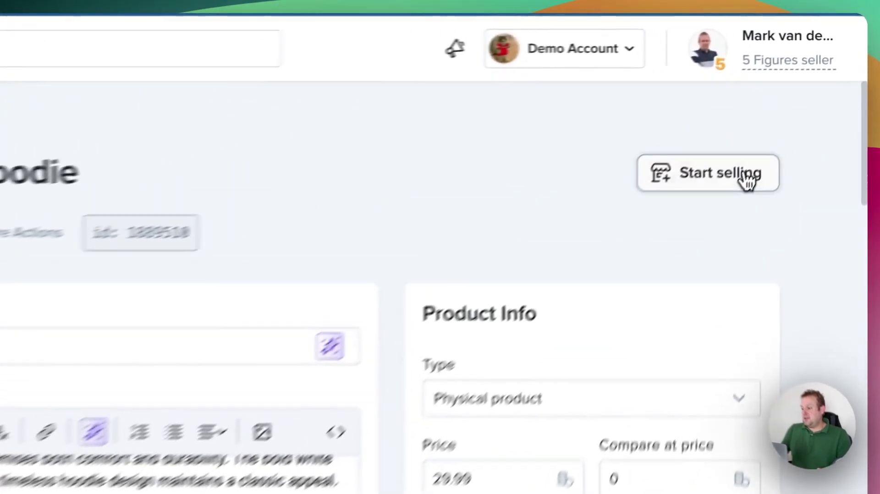
pyautogui.click(798, 106)
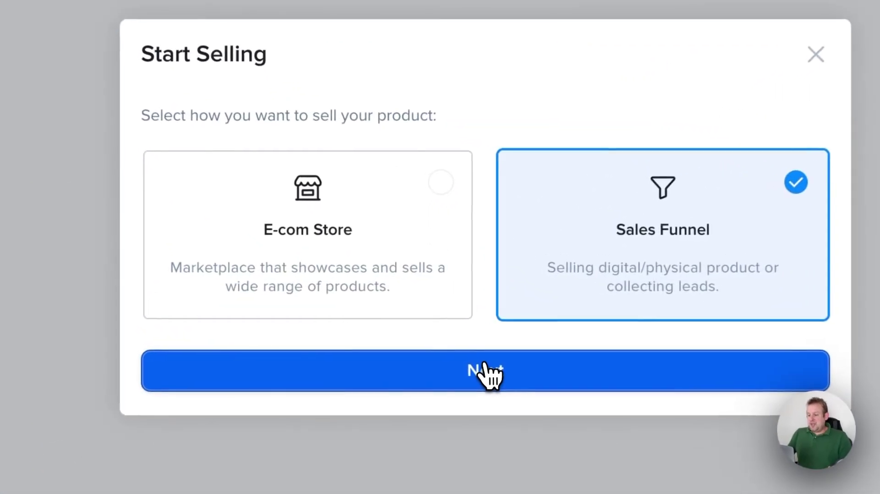
pyautogui.click(445, 328)
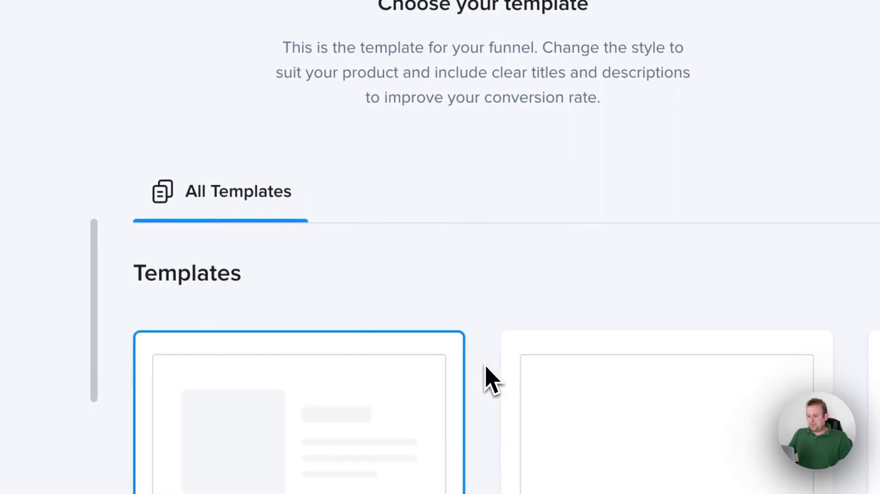
# Browse the funnel templates, choose the Hoodies template and continue to the funnel pages.
pyautogui.scroll(-10, 429, 220)
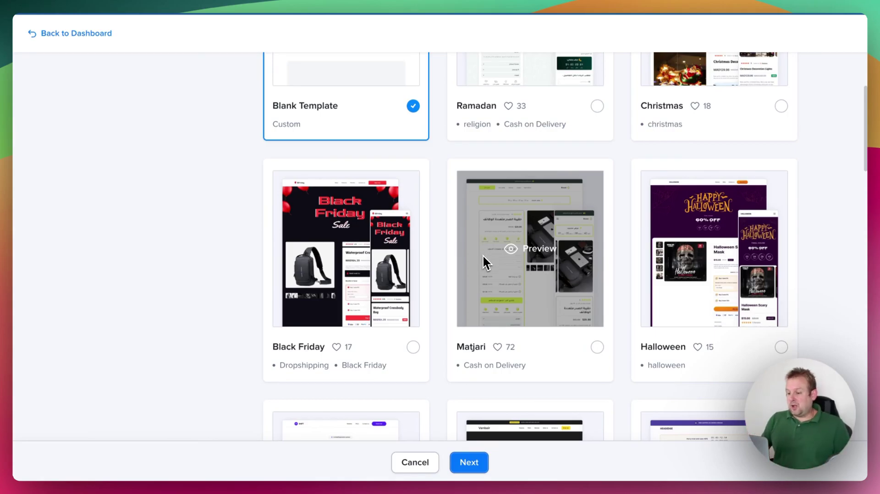
pyautogui.scroll(-10, 481, 256)
pyautogui.scroll(-10, 481, 257)
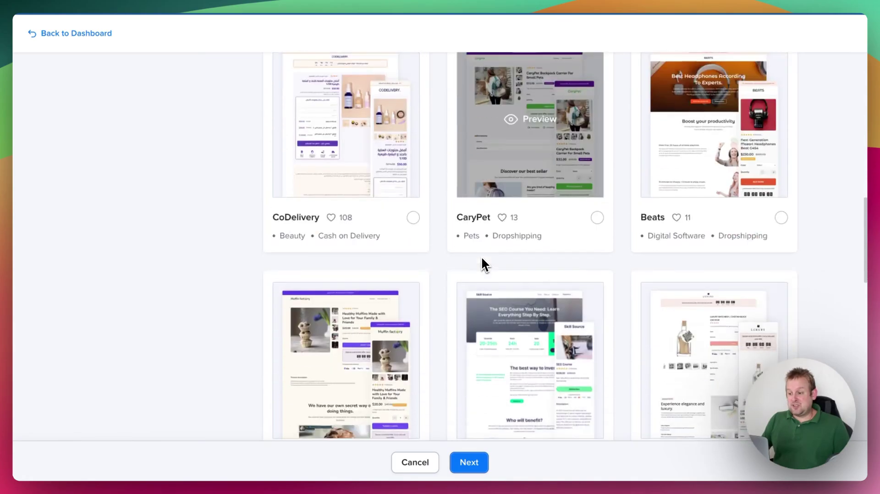
pyautogui.scroll(-5, 481, 264)
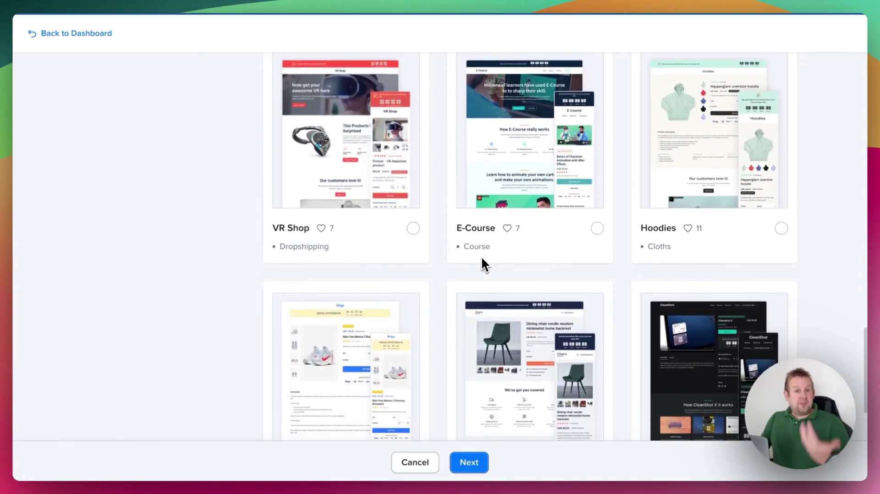
pyautogui.scroll(-1, 482, 263)
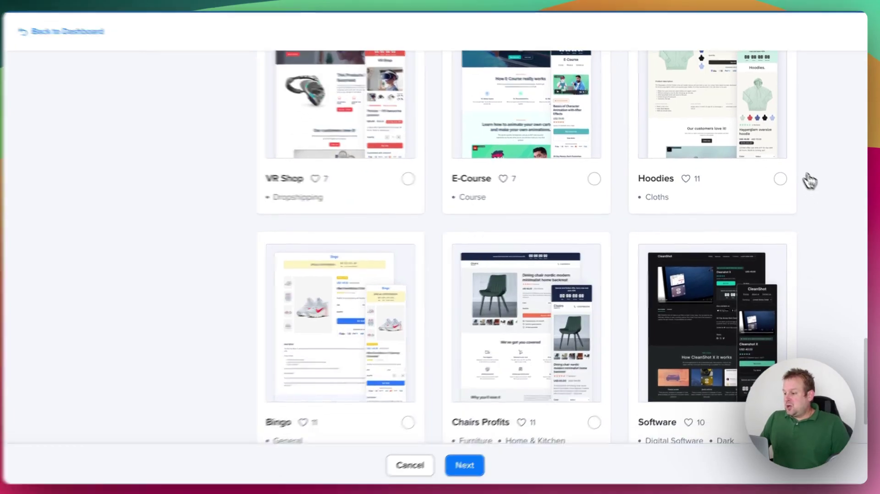
pyautogui.click(780, 178)
pyautogui.scroll(-5, 415, 412)
pyautogui.click(414, 466)
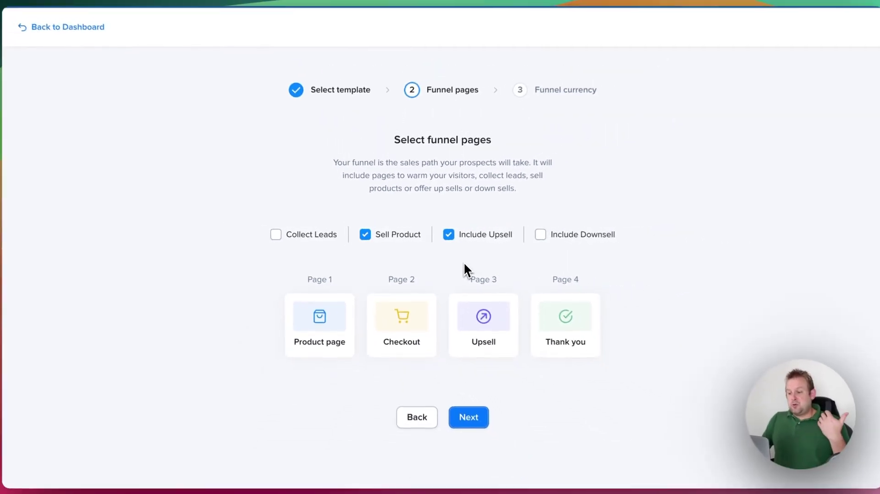
# Exclude the upsell page from the funnel and keep the account currency (USD) as the funnel currency.
pyautogui.click(445, 237)
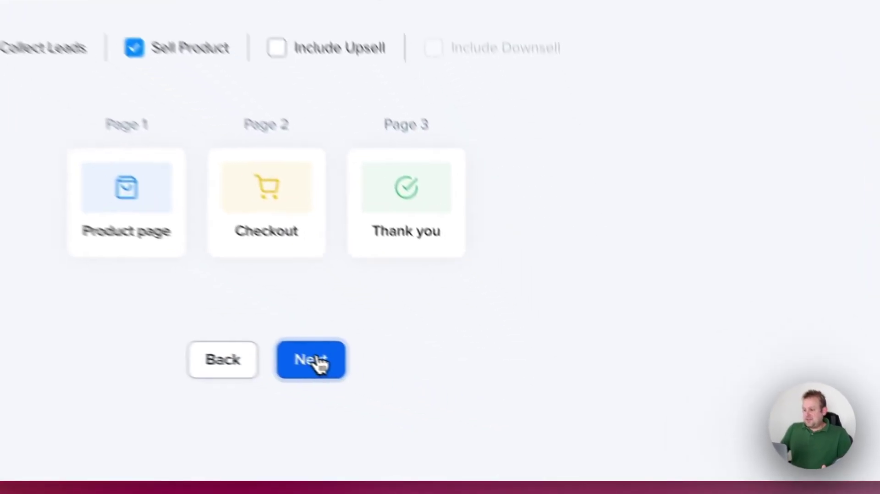
pyautogui.click(316, 361)
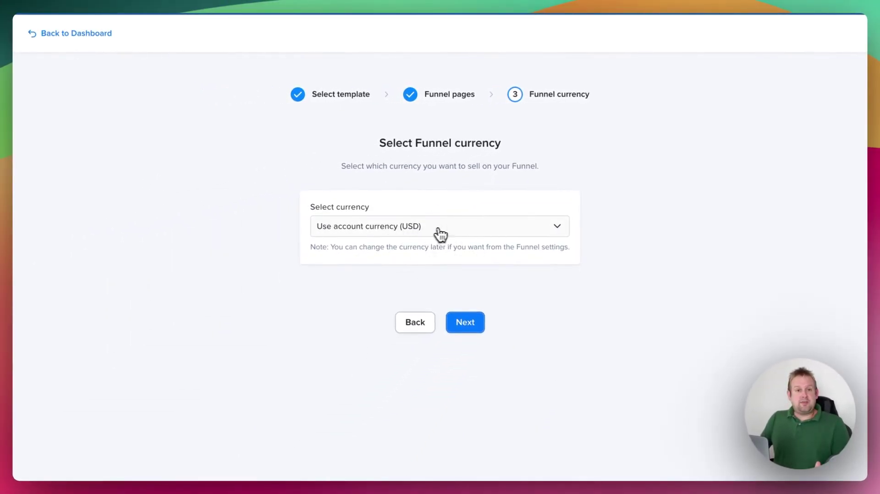
pyautogui.click(465, 231)
pyautogui.scroll(-8, 477, 330)
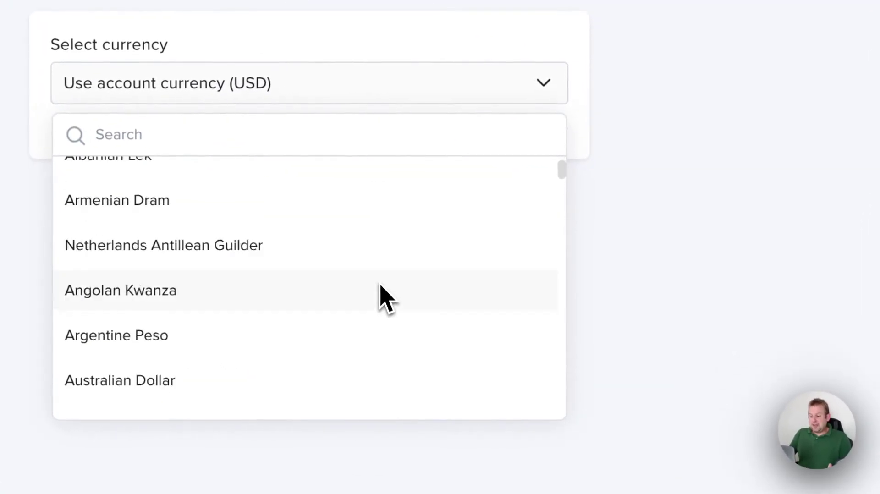
pyautogui.scroll(-10, 382, 287)
pyautogui.click(654, 106)
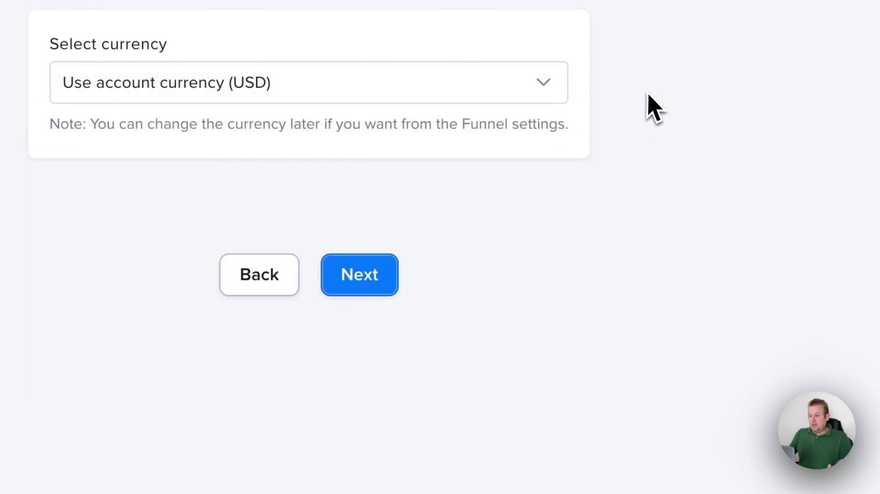
pyautogui.click(376, 281)
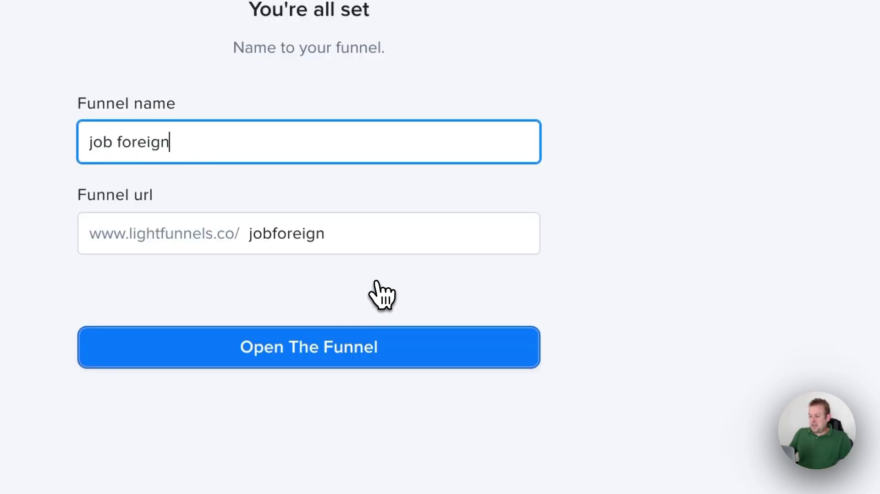
# Name the funnel "mrbeast hoodies" and open it.
pyautogui.tripleClick(243, 143)
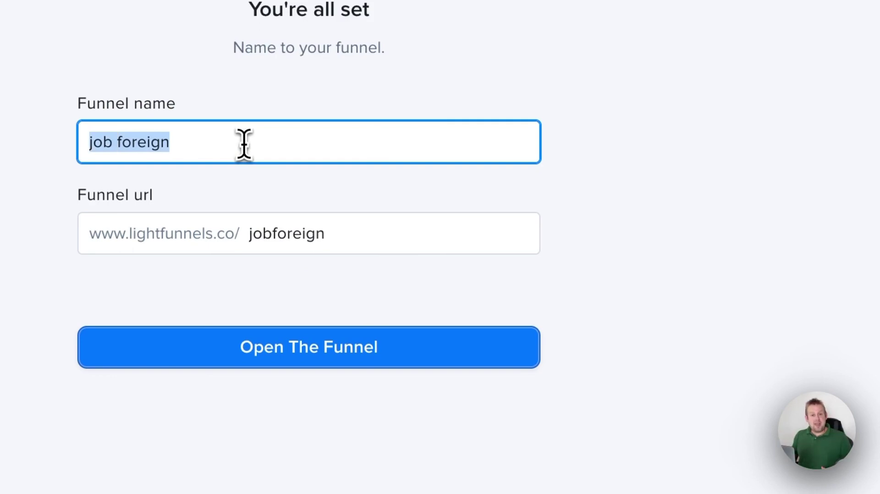
pyautogui.write('mrbeast hoodies')
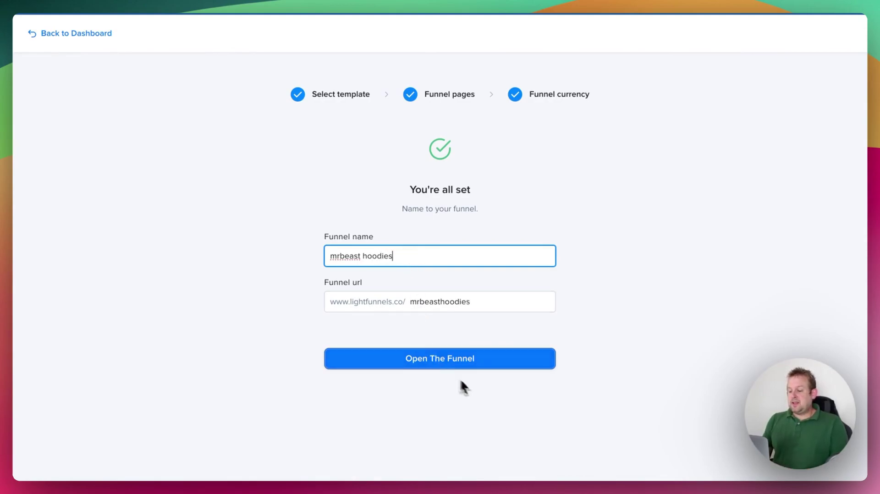
pyautogui.click(493, 362)
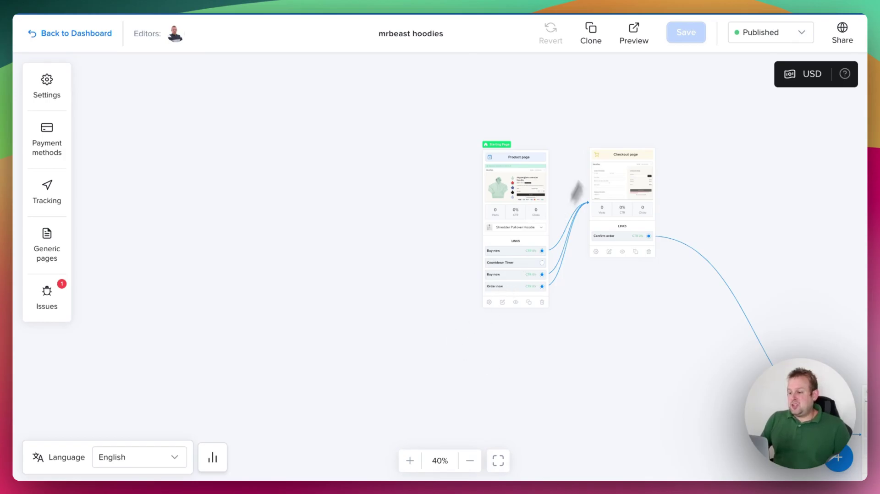
# Arrange the Product, Checkout and Thank you pages close together in a row on the funnel canvas.
pyautogui.moveTo(532, 166); pyautogui.dragTo(351, 139)
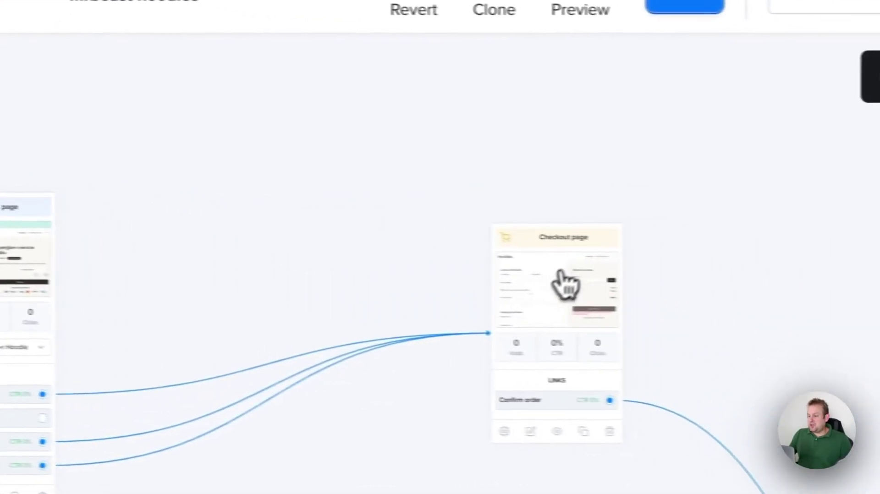
pyautogui.moveTo(566, 284); pyautogui.dragTo(132, 232)
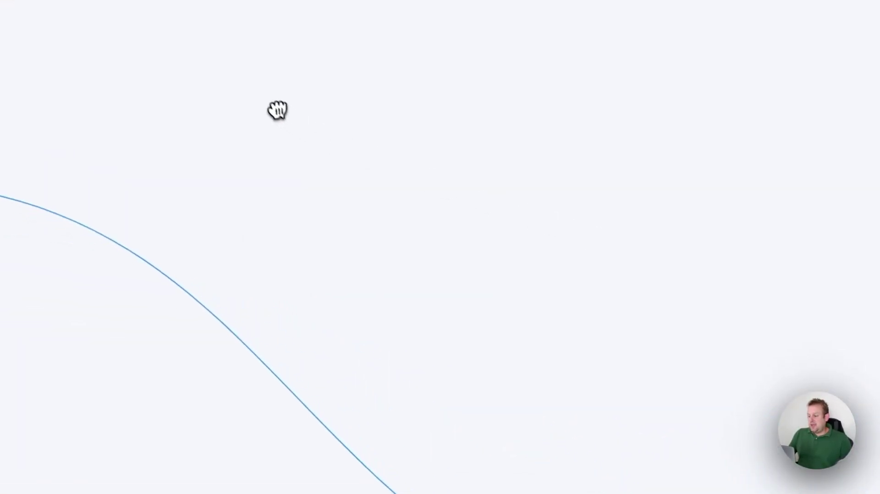
pyautogui.moveTo(603, 406); pyautogui.dragTo(261, 96)
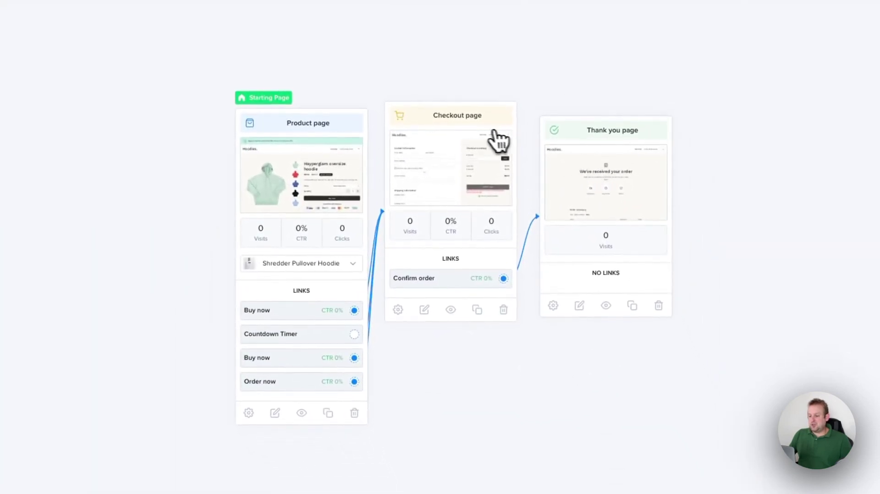
pyautogui.moveTo(498, 139)
pyautogui.mouseDown()
pyautogui.moveTo(487, 144)
pyautogui.moveTo(489, 132)
pyautogui.mouseUp()
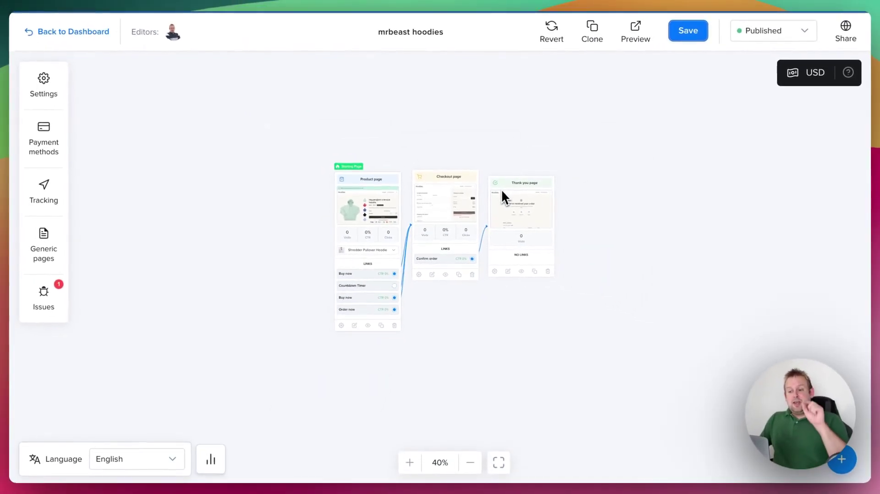
# Open the Product page of the funnel for editing and review its image gallery and product details.
pyautogui.click(372, 203)
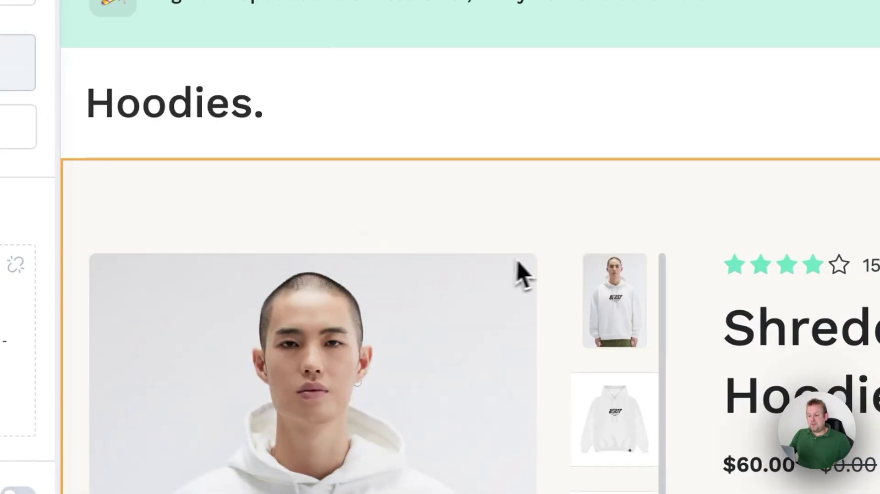
pyautogui.scroll(-3, 519, 264)
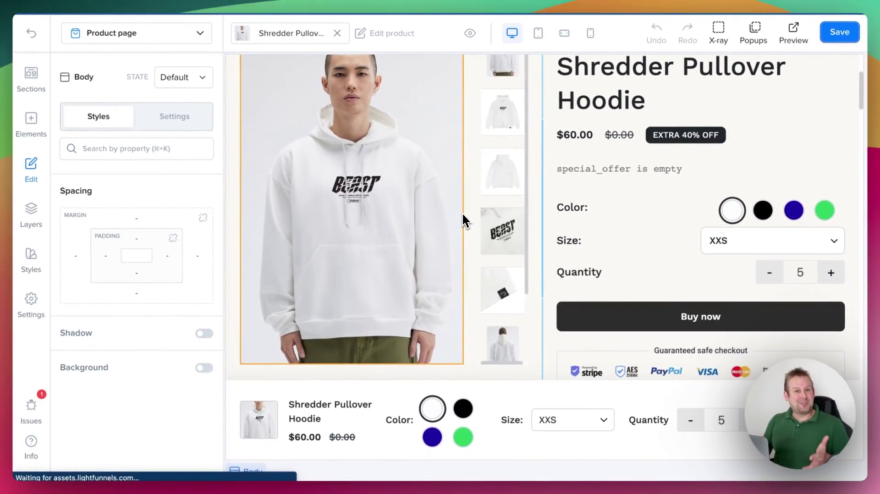
pyautogui.scroll(2, 419, 179)
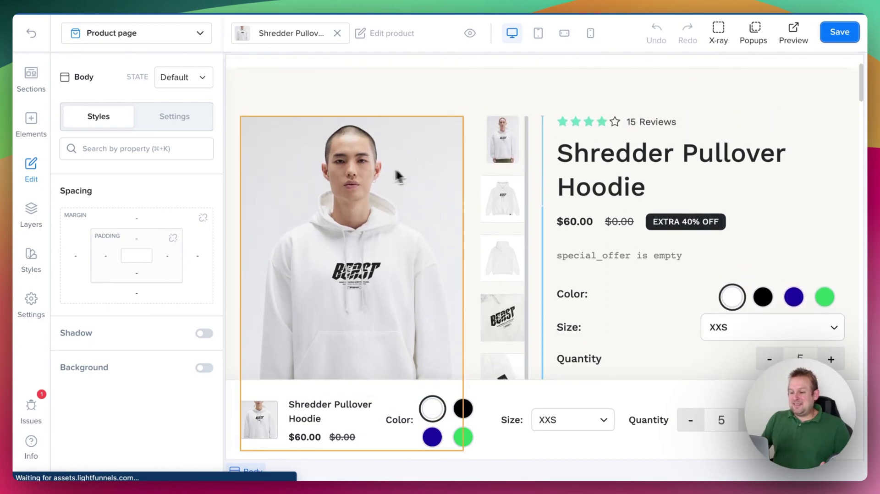
pyautogui.scroll(-2, 491, 180)
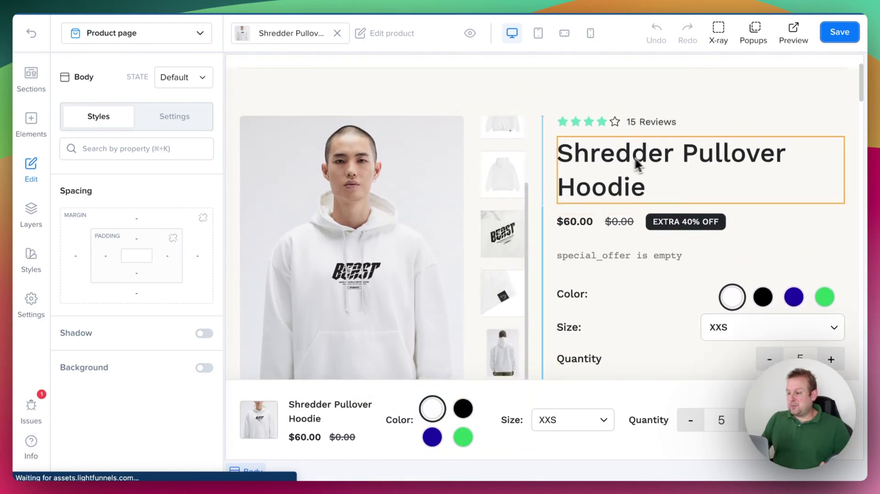
pyautogui.scroll(-1, 665, 247)
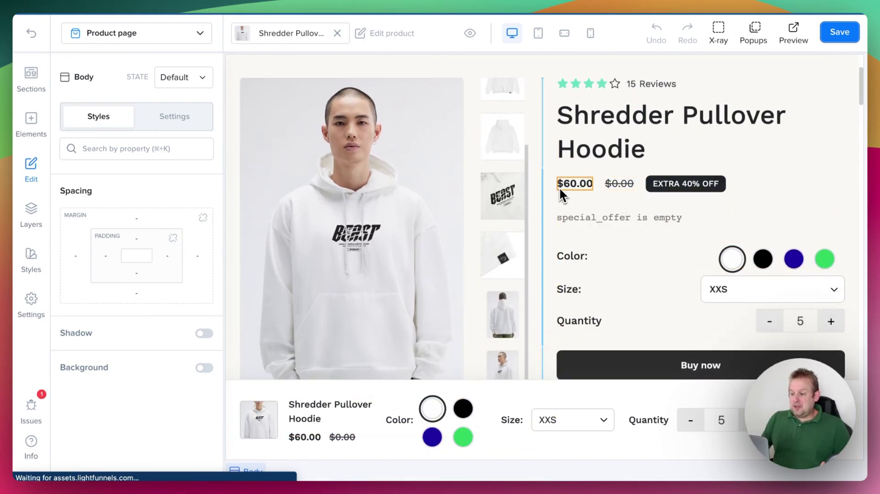
# Check the price text's product link and delete the special offer text beneath the price.
pyautogui.click(568, 185)
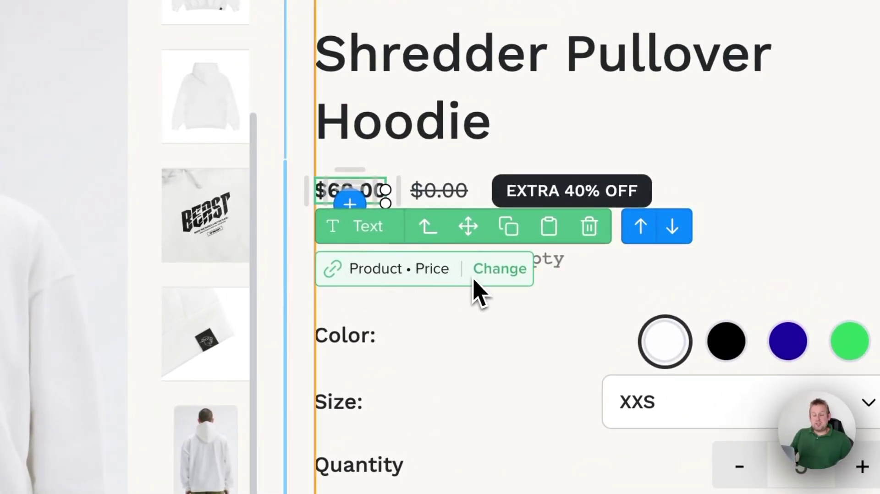
pyautogui.click(449, 339)
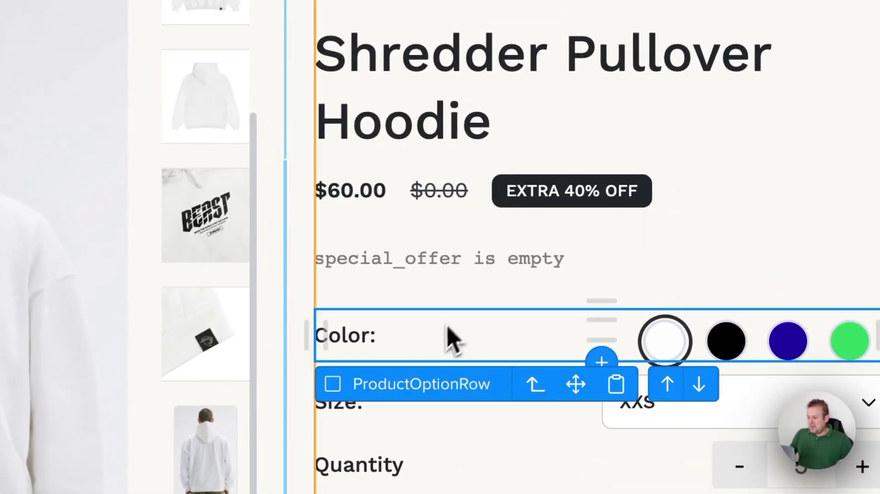
pyautogui.click(415, 269)
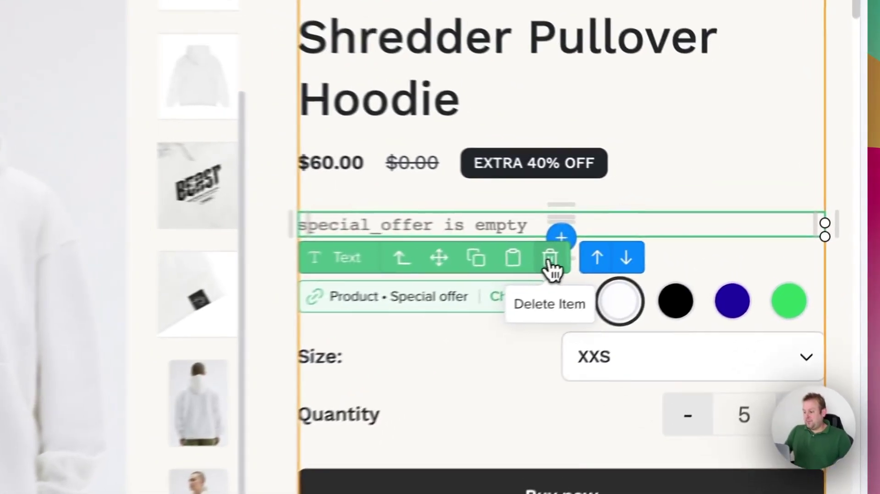
pyautogui.click(550, 259)
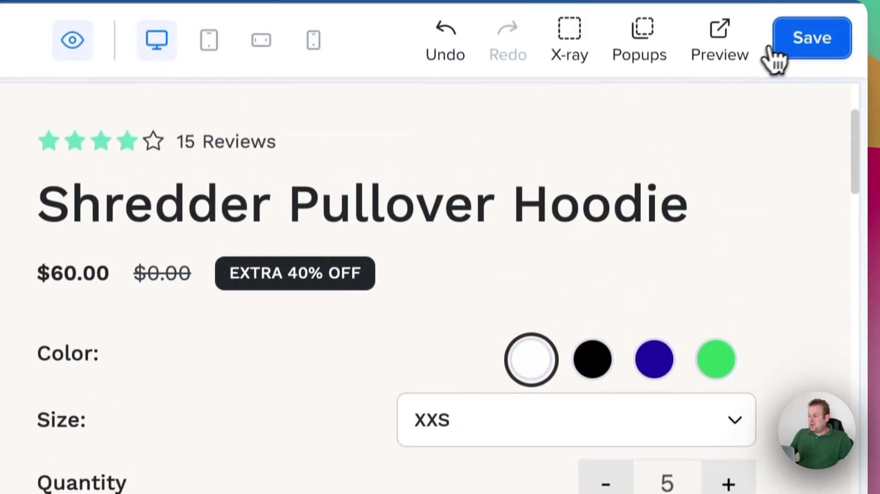
# Save the product page and open its preview at the hoodie's product section.
pyautogui.click(791, 54)
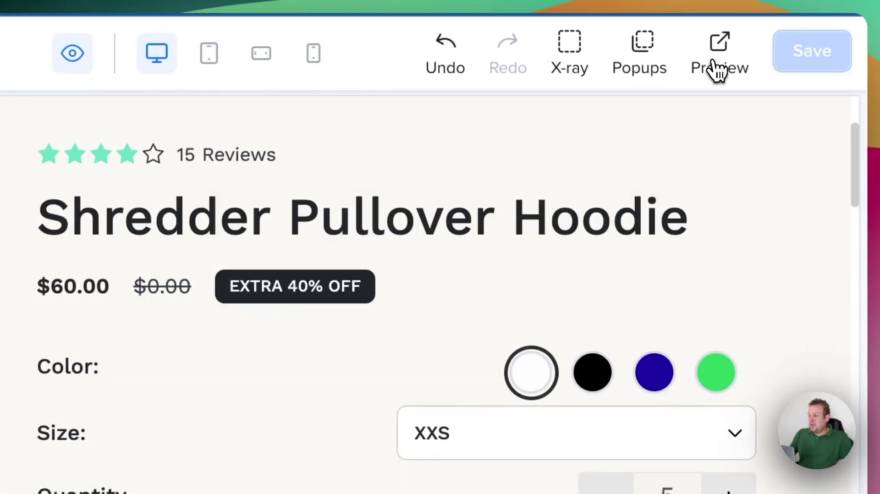
pyautogui.click(716, 71)
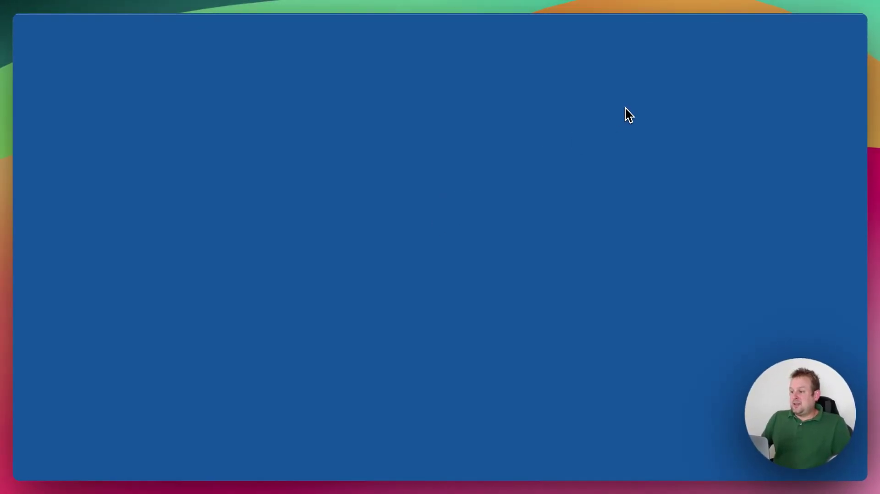
pyautogui.scroll(-3, 625, 107)
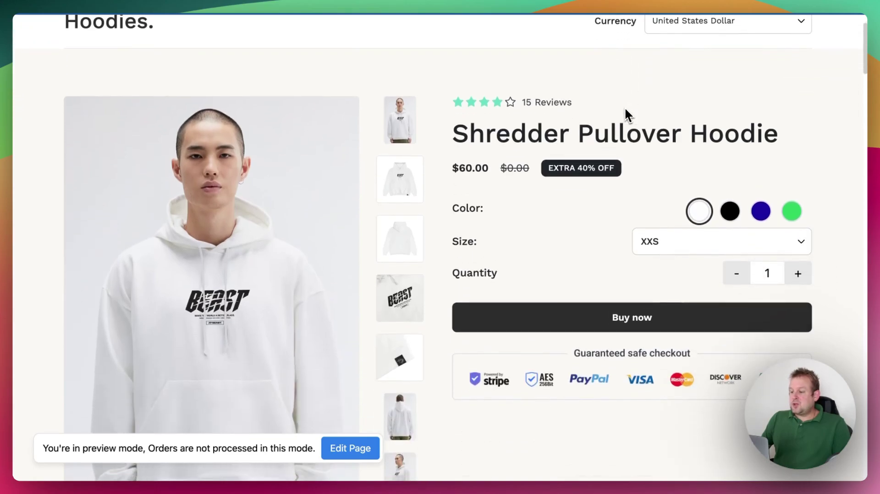
# View several hoodie images from the thumbnail gallery in the page preview.
pyautogui.click(398, 185)
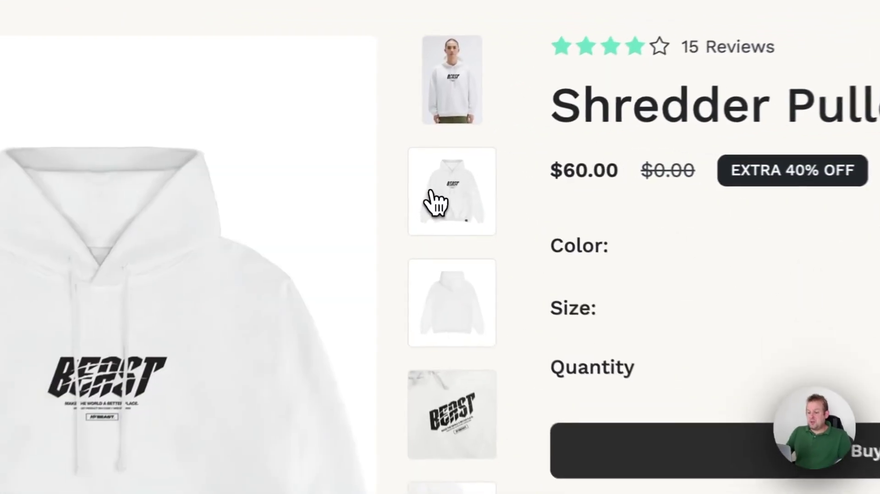
pyautogui.click(407, 291)
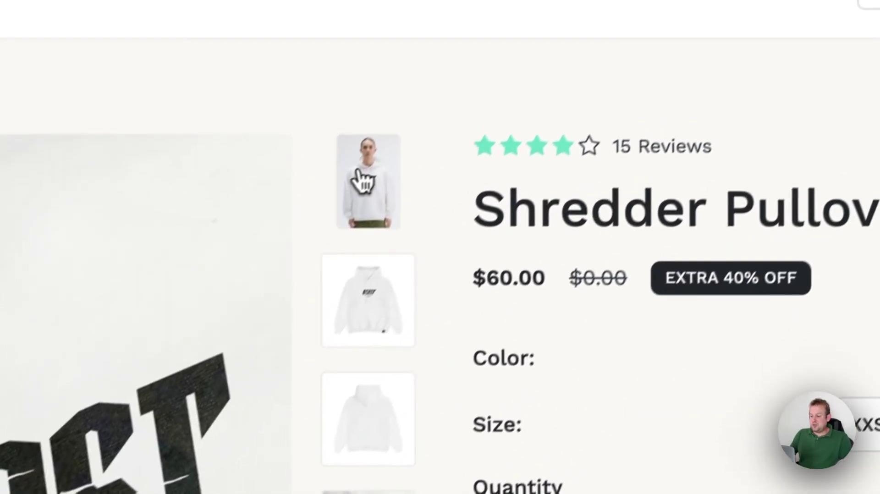
pyautogui.click(459, 69)
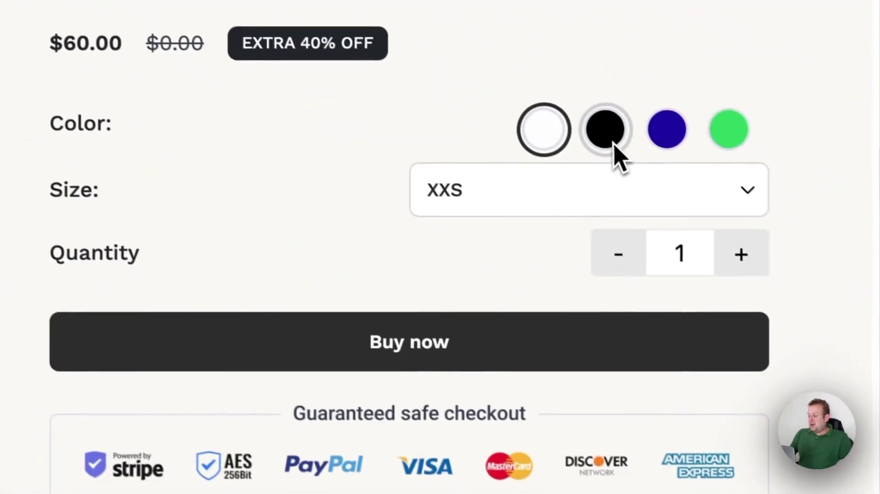
# Try the hoodie's color swatches in the preview, view the available sizes and increase the quantity.
pyautogui.click(613, 142)
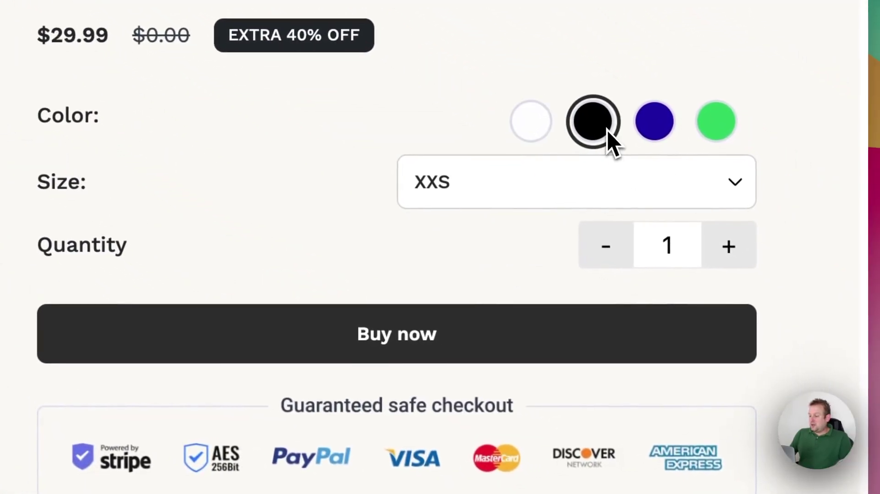
pyautogui.click(668, 139)
pyautogui.click(492, 183)
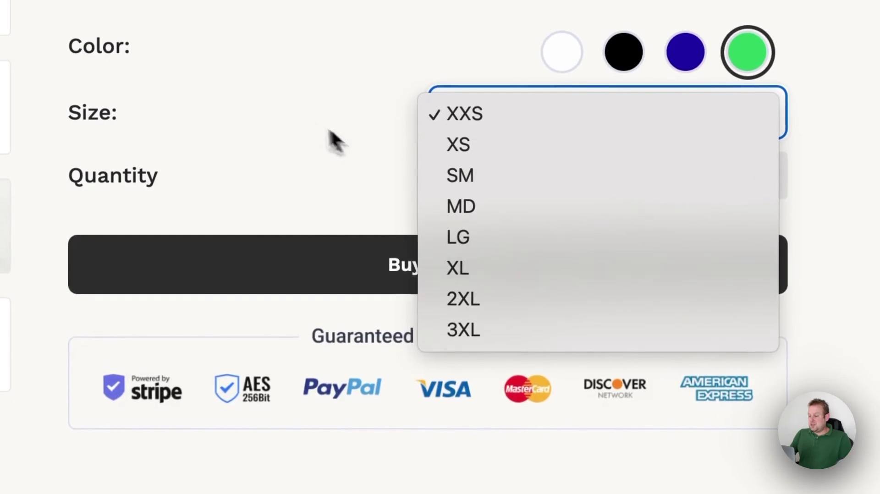
pyautogui.click(307, 209)
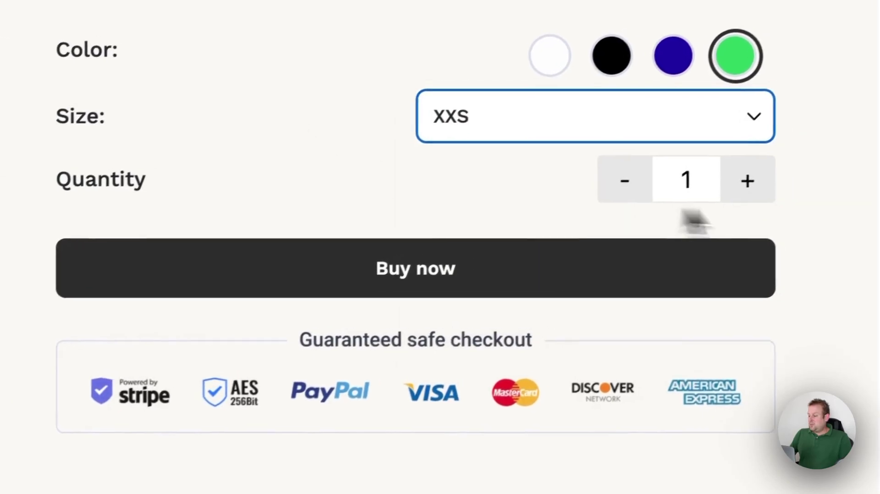
pyautogui.click(728, 245)
pyautogui.click(733, 198)
pyautogui.click(733, 198)
pyautogui.click(733, 198)
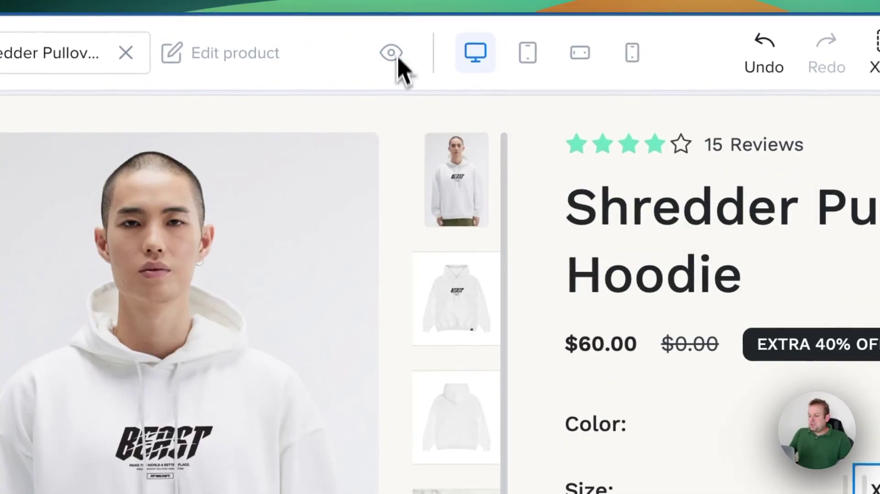
# Return to the page editor and examine the content source settings of the product description text.
pyautogui.scroll(-10, 570, 309)
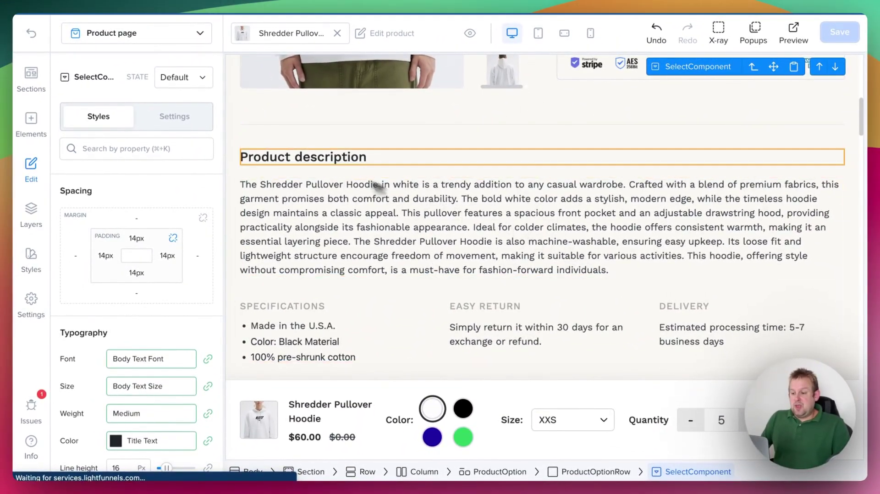
pyautogui.click(310, 158)
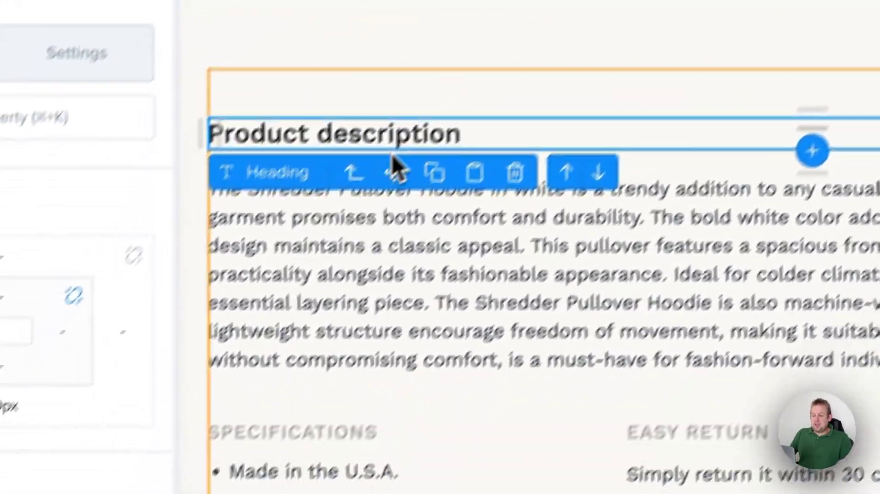
pyautogui.click(451, 263)
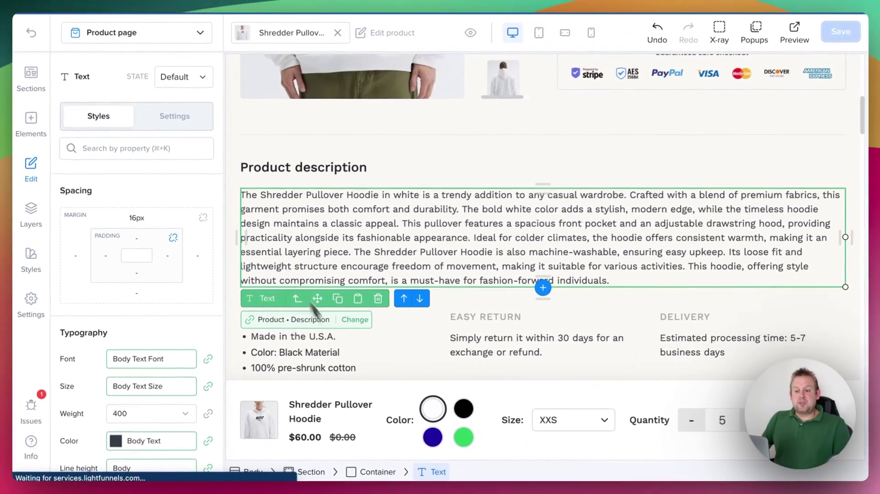
pyautogui.click(175, 117)
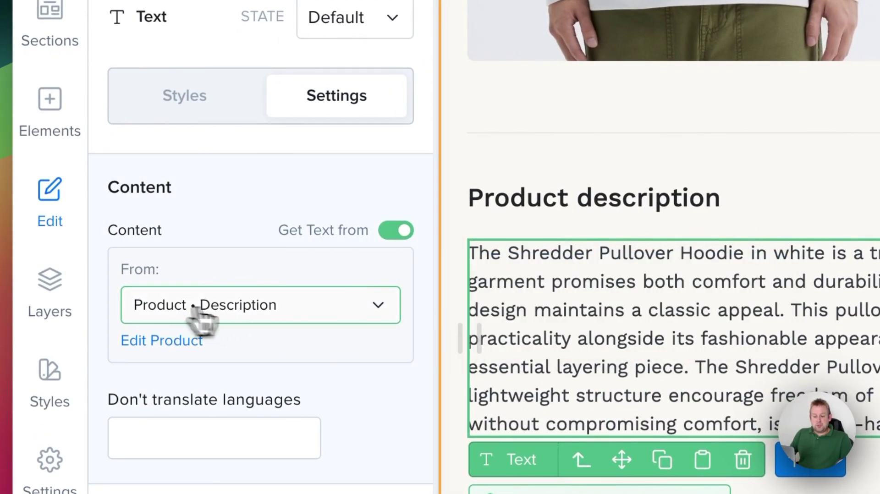
# Check the settings of the Vimeo video beneath the "Order now" button and delete the video.
pyautogui.scroll(-10, 526, 235)
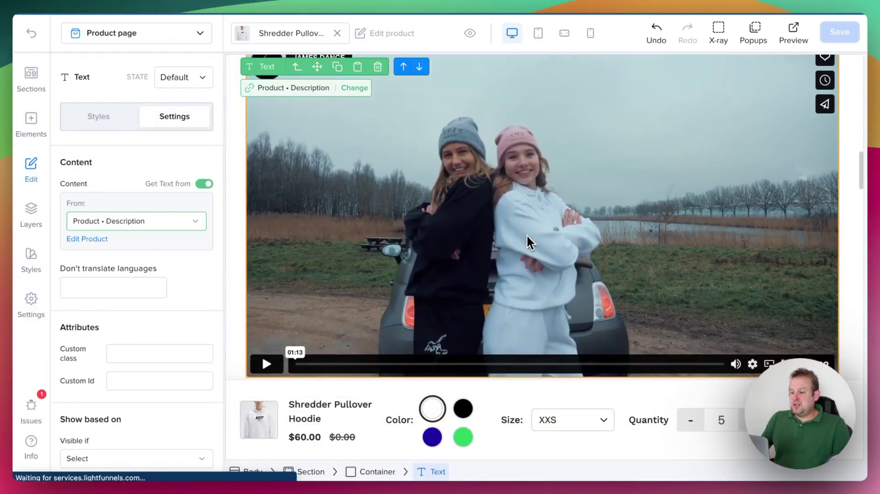
pyautogui.click(527, 235)
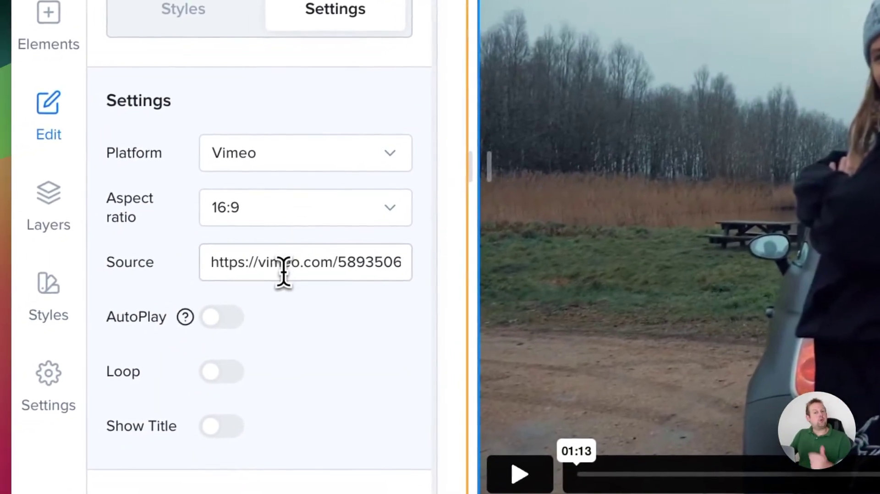
pyautogui.click(264, 280)
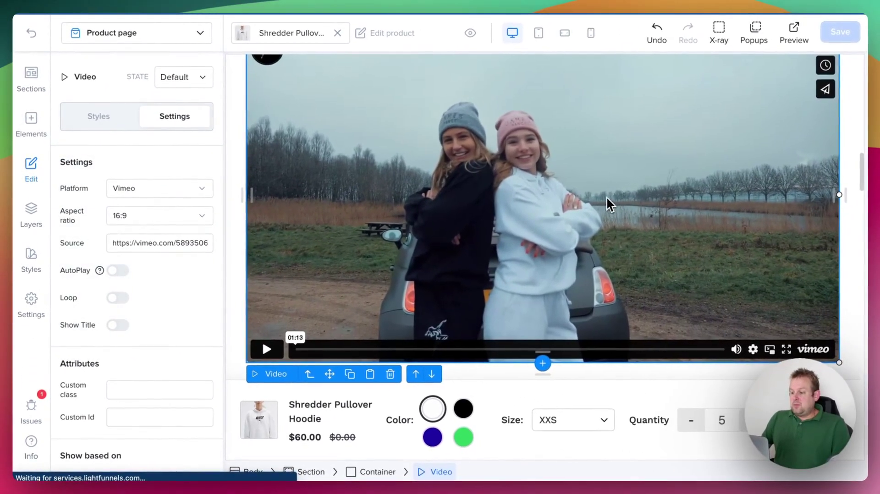
pyautogui.scroll(3, 606, 197)
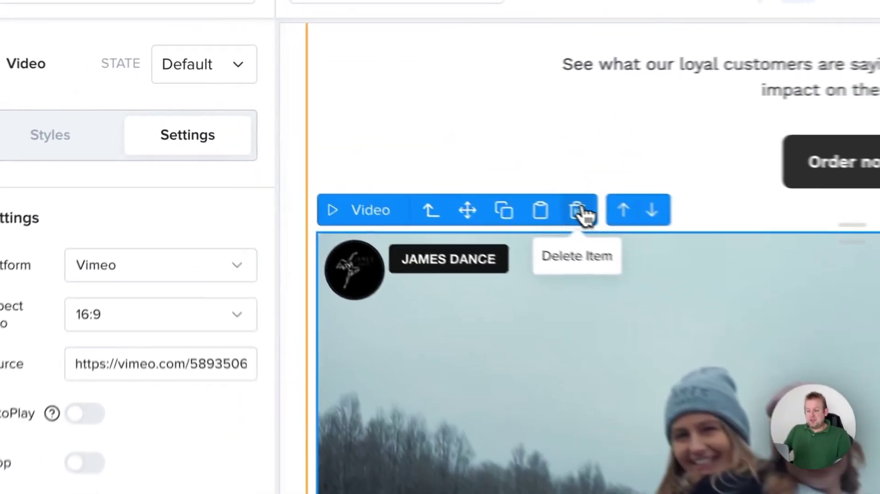
pyautogui.click(578, 211)
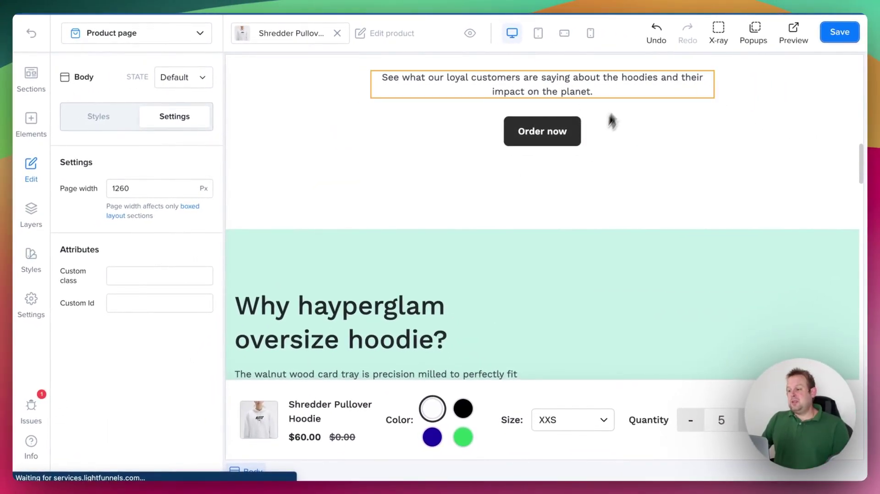
# Undo the video deletion and redo it.
pyautogui.click(660, 34)
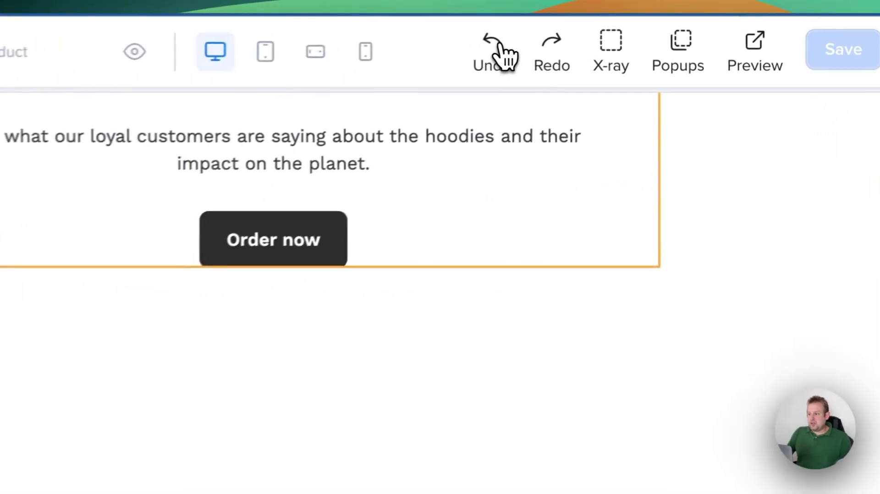
pyautogui.scroll(2, 383, 416)
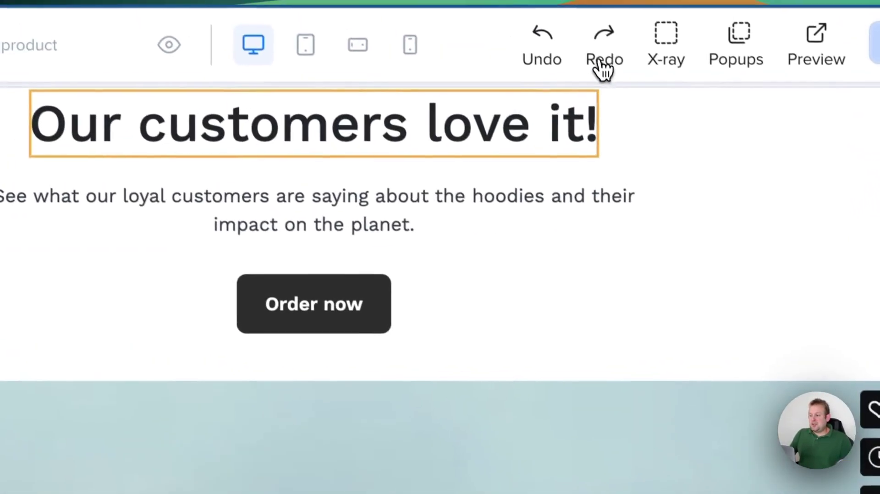
pyautogui.click(604, 64)
# Add a Top divider with the Waves shape to the "Why hayperglam oversize hoodie?" section.
pyautogui.scroll(-3, 360, 181)
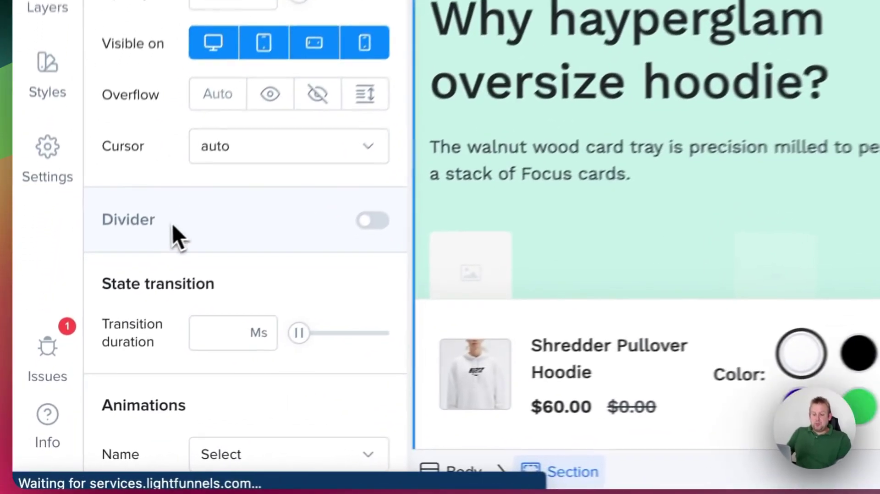
pyautogui.click(203, 338)
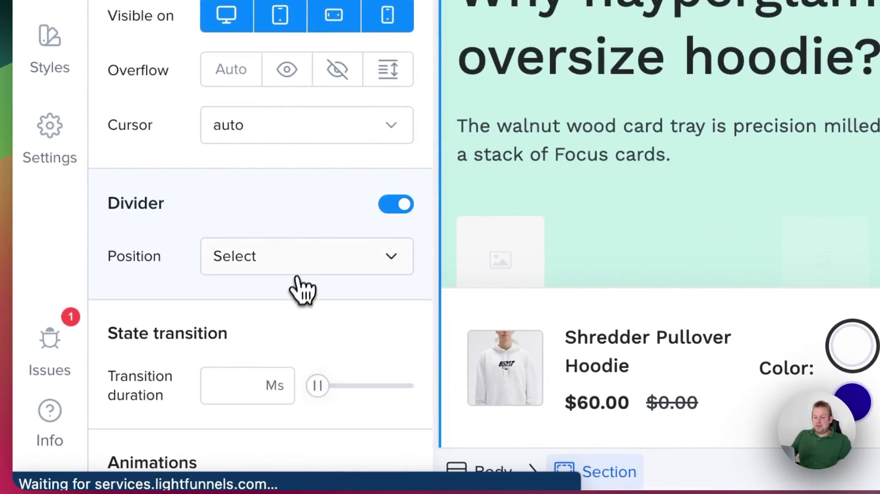
pyautogui.scroll(-5, 250, 306)
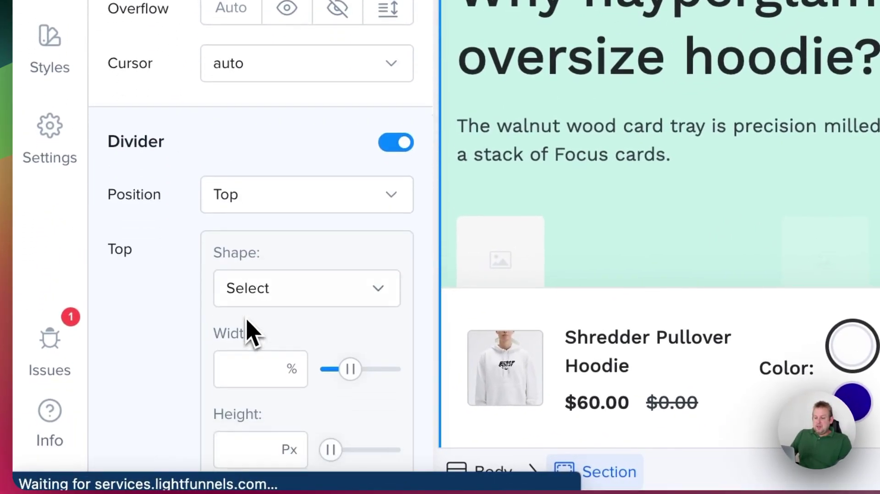
pyautogui.click(289, 189)
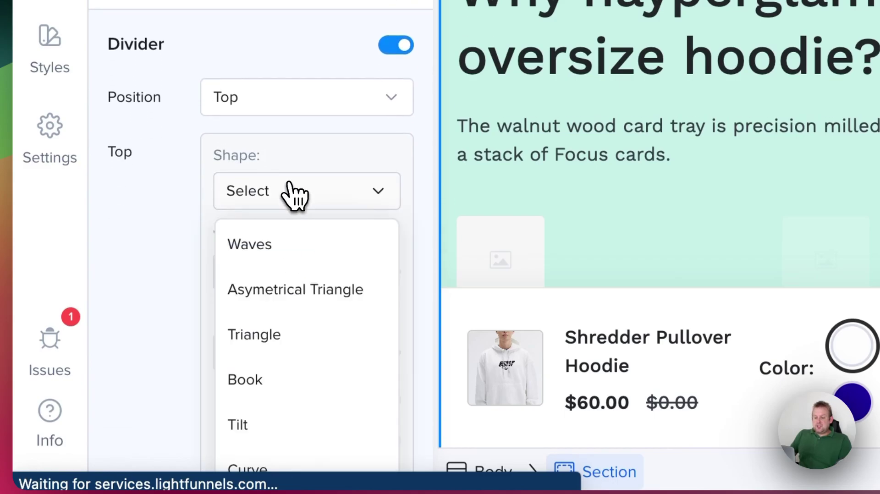
pyautogui.click(313, 256)
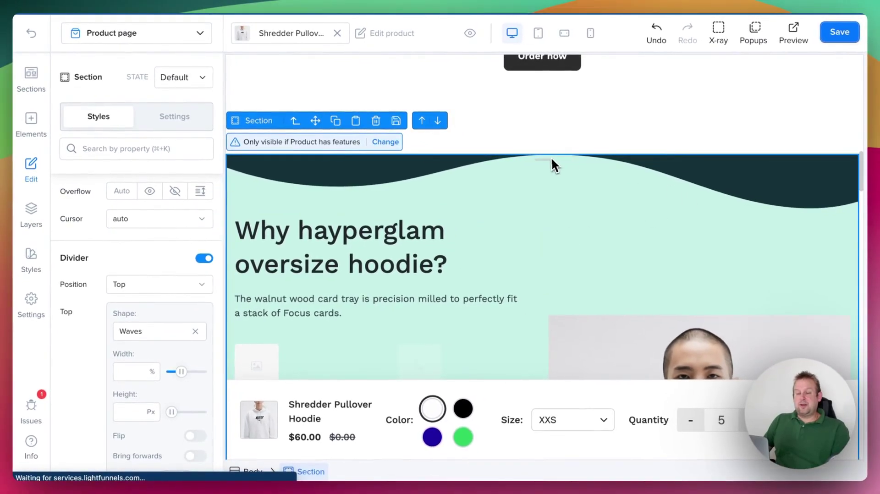
# Set the section's top Waves divider to a width of 280% and give it the Buttons Text color (#FFFFFF).
pyautogui.scroll(-3, 171, 282)
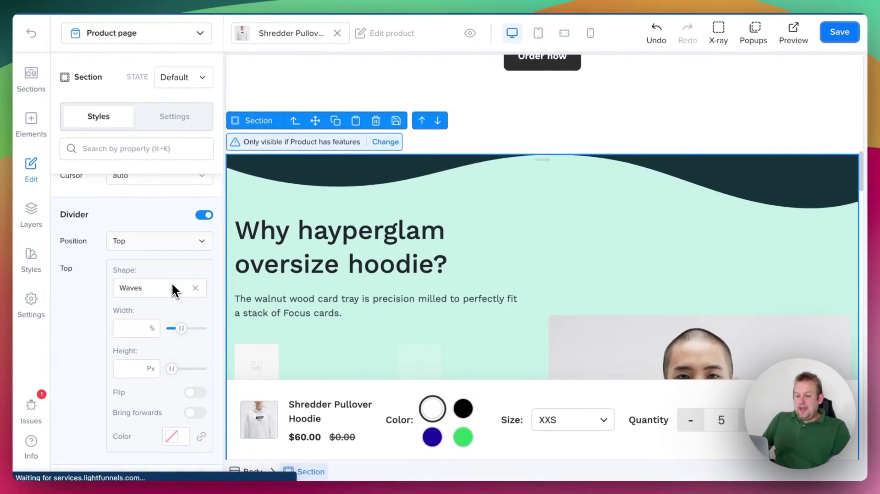
pyautogui.moveTo(168, 300); pyautogui.dragTo(214, 287)
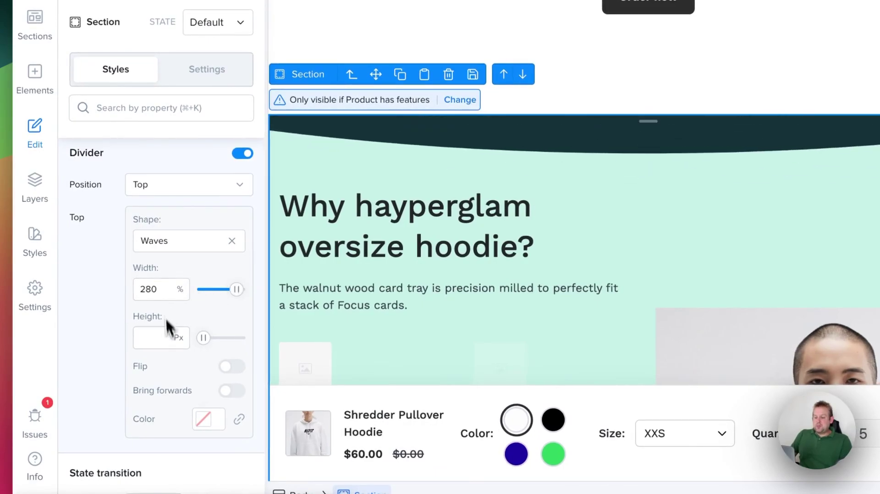
pyautogui.click(203, 420)
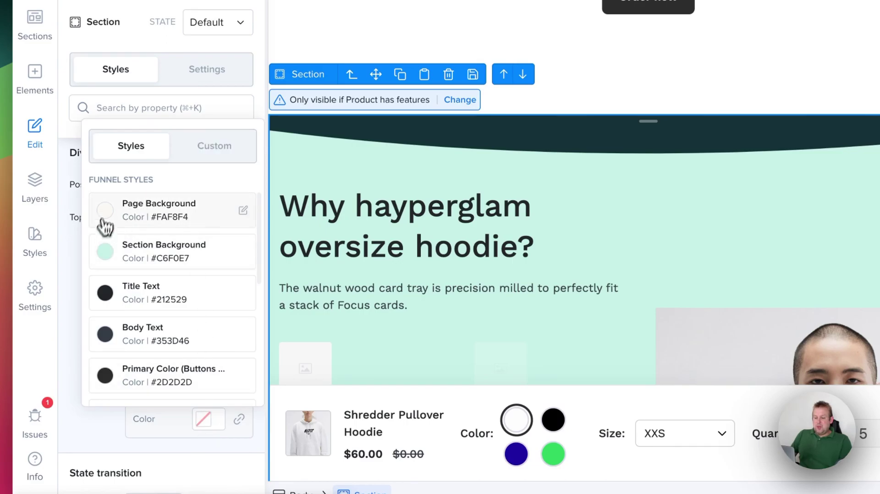
pyautogui.scroll(-5, 128, 269)
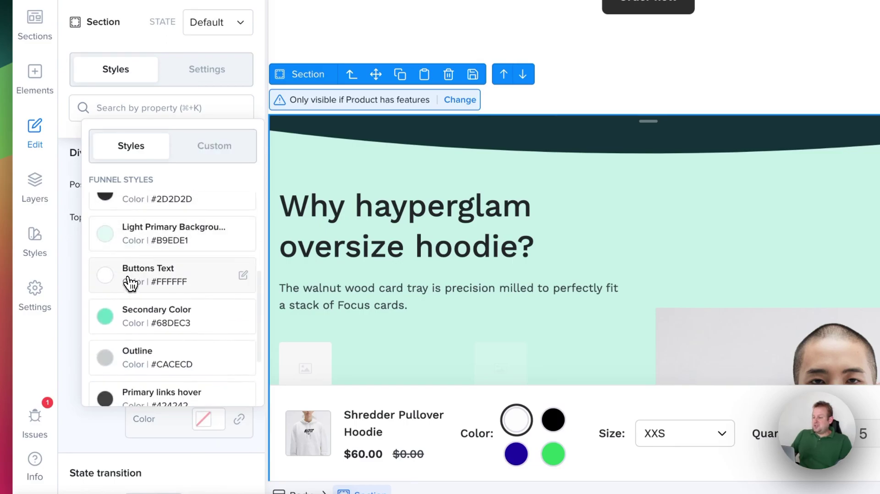
pyautogui.click(130, 283)
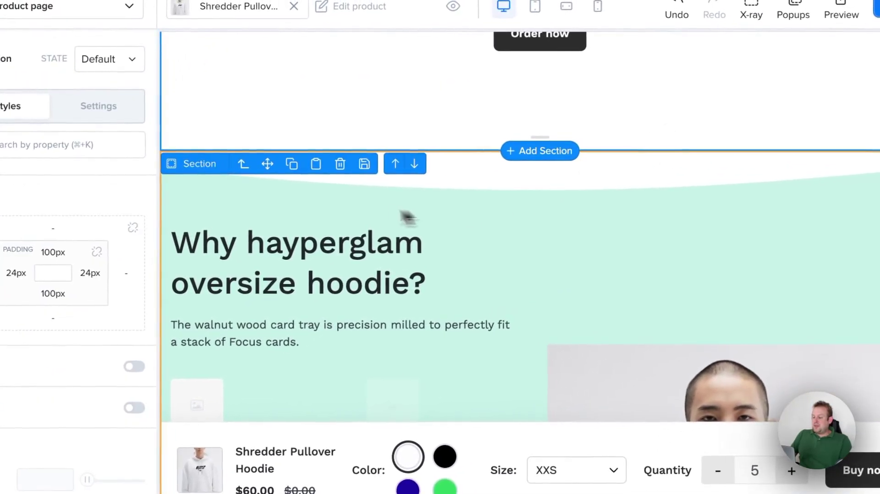
# Save the product page and preview the divider above the "Why hayperglam oversize hoodie?" section.
pyautogui.scroll(3, 324, 128)
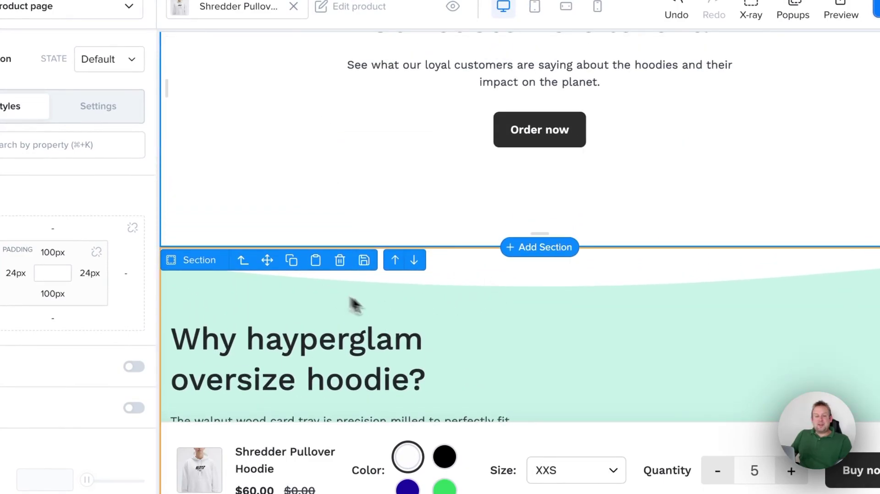
pyautogui.click(835, 34)
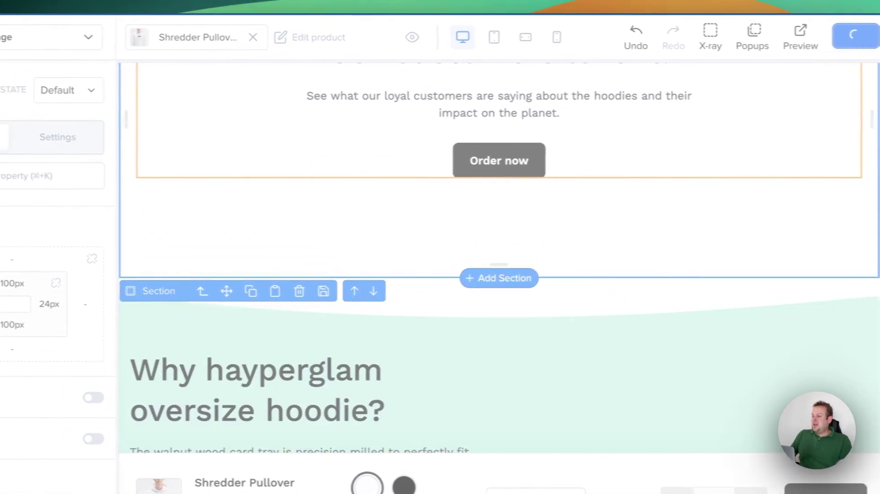
pyautogui.click(800, 37)
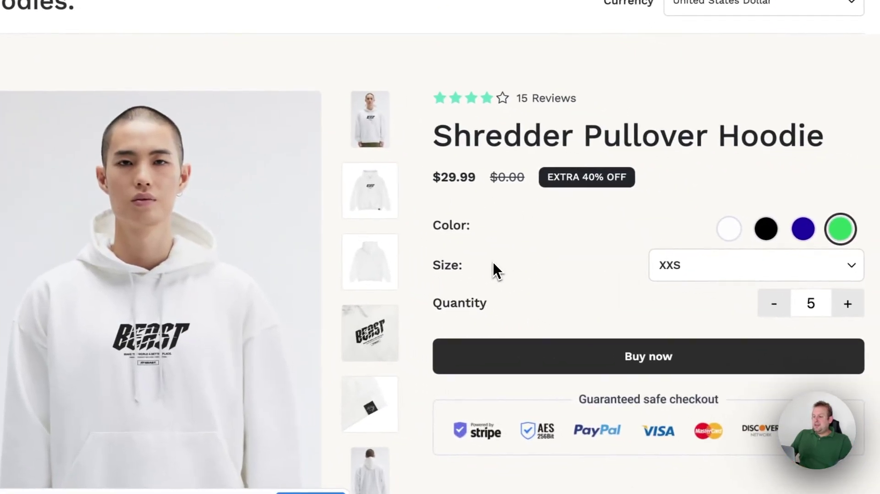
pyautogui.scroll(-15, 501, 257)
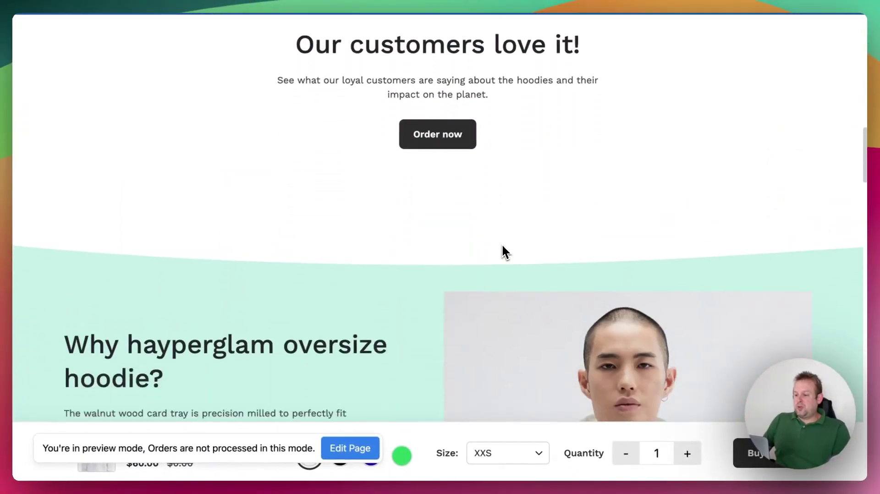
pyautogui.scroll(-4, 502, 252)
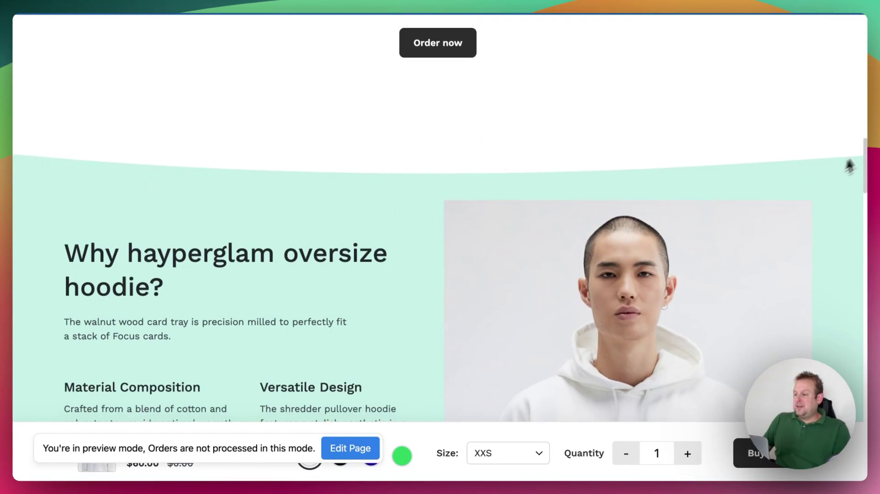
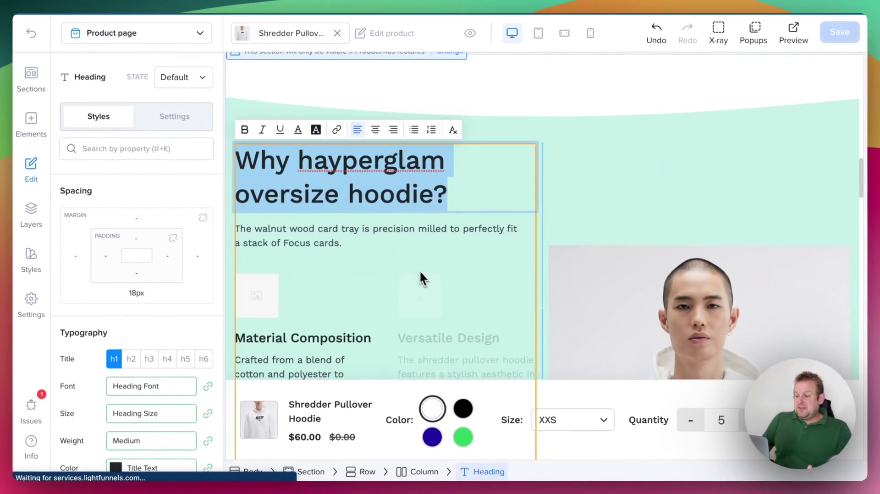
# In the editor, examine the content source of the "Material Composition" description and the data source of its parent Repeater.
pyautogui.scroll(-3, 476, 273)
pyautogui.click(313, 363)
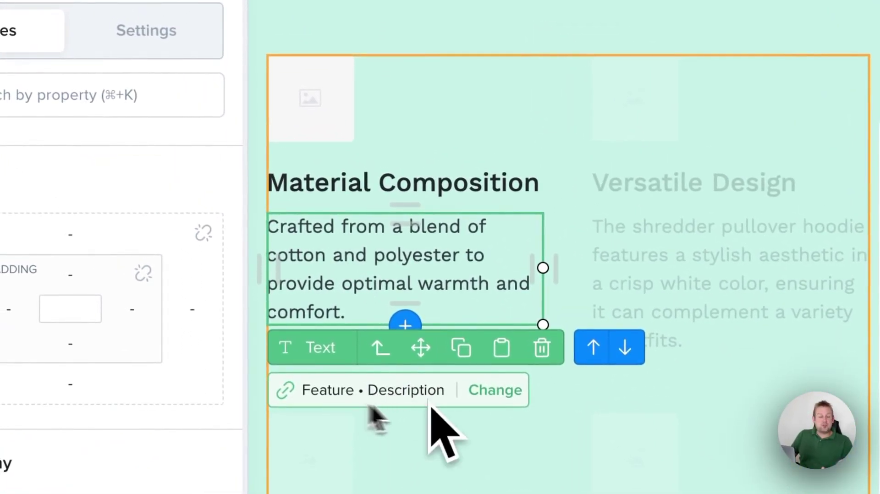
pyautogui.click(372, 196)
pyautogui.click(409, 145)
pyautogui.click(349, 342)
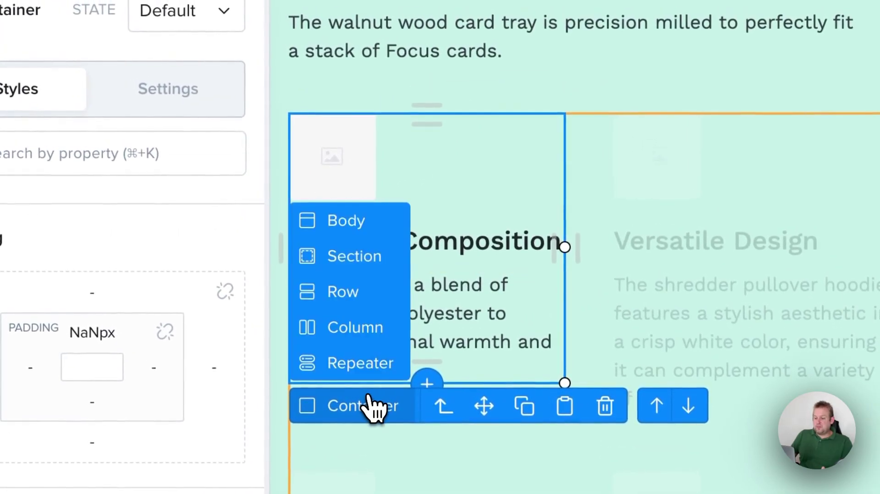
pyautogui.click(372, 363)
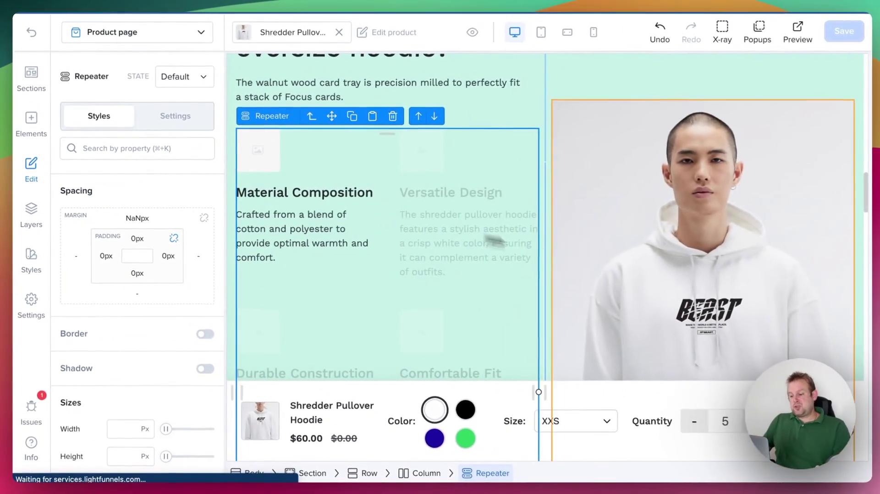
pyautogui.scroll(-5, 440, 252)
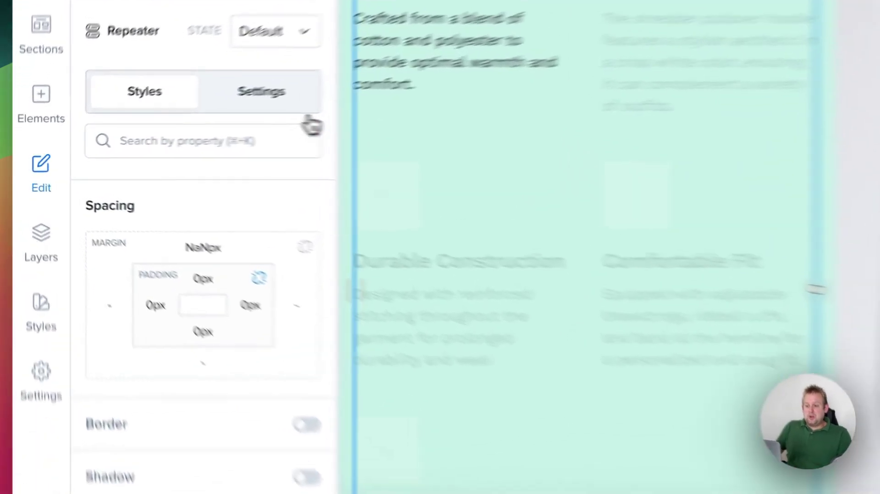
pyautogui.click(188, 120)
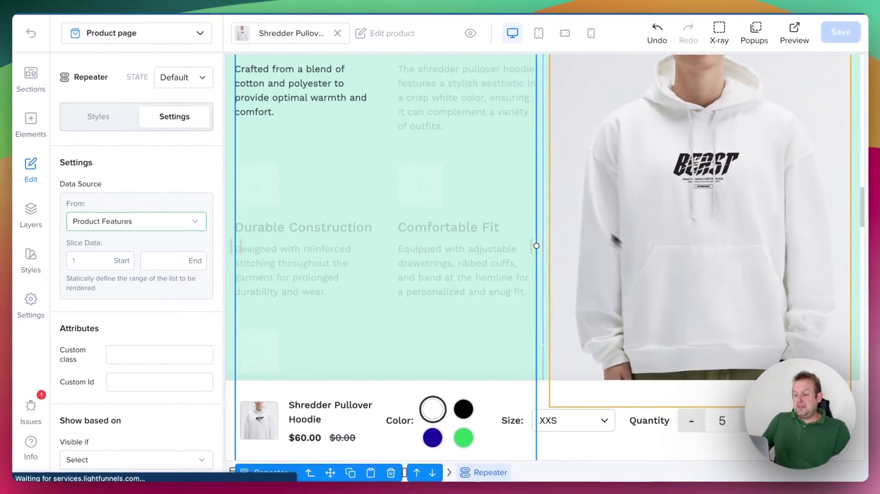
pyautogui.scroll(-8, 487, 256)
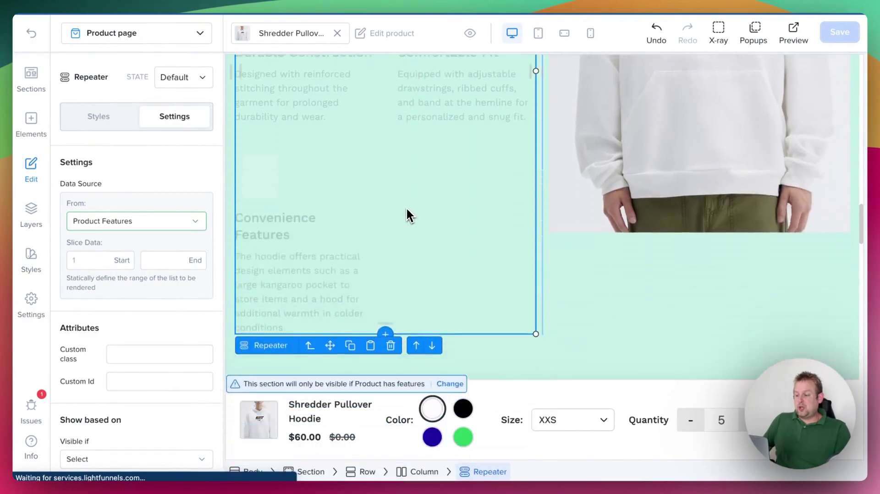
# Examine the content sources of the testimonial comment and position texts and the data source of the carousel containing them.
pyautogui.scroll(-5, 411, 207)
pyautogui.click(493, 123)
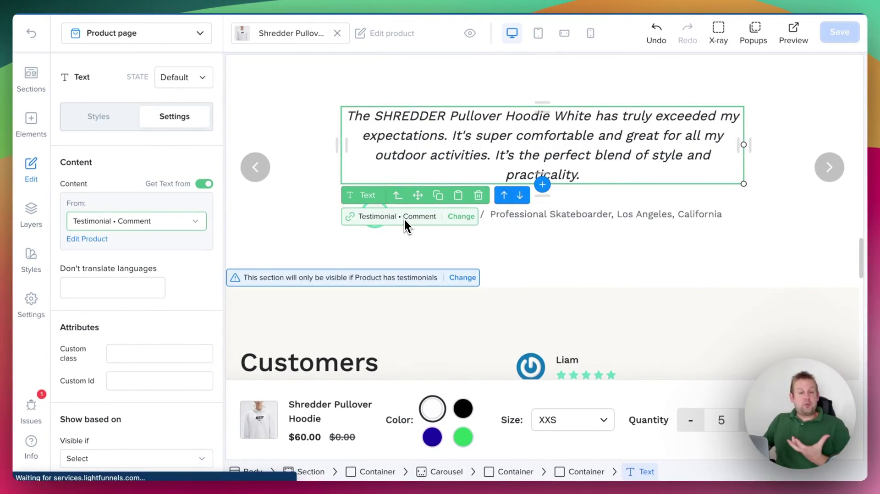
pyautogui.click(285, 202)
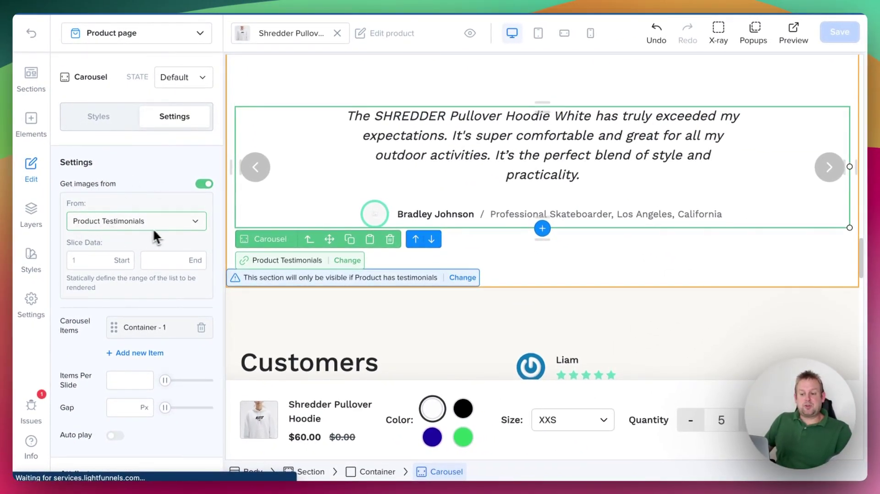
pyautogui.click(340, 171)
pyautogui.click(398, 149)
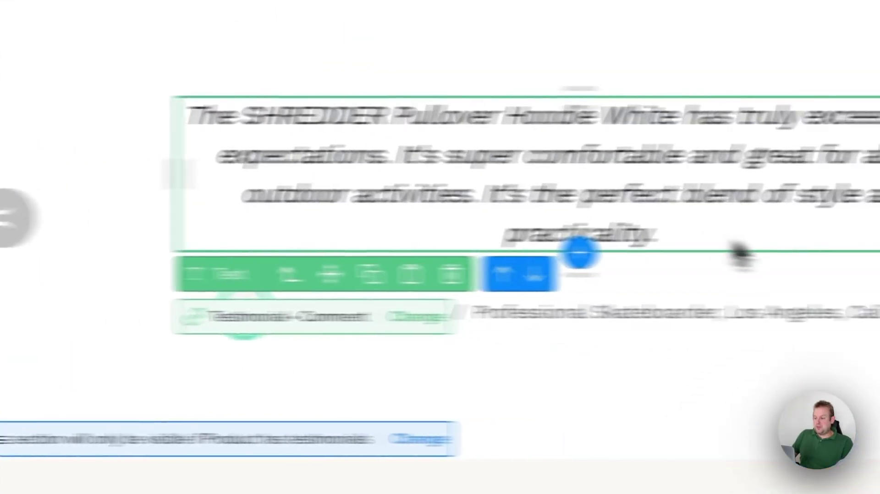
pyautogui.click(554, 225)
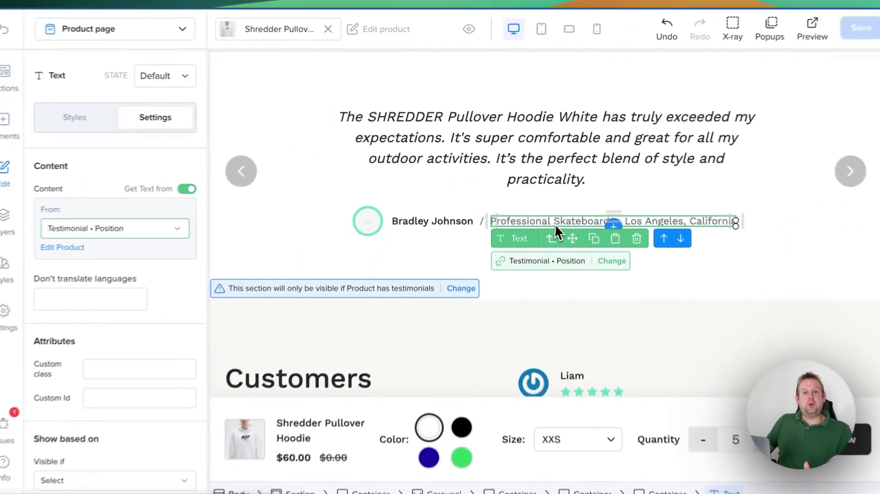
# Inspect the "Customers reviews." heading and the Repeater that holds the customer reviews.
pyautogui.scroll(-6, 440, 220)
pyautogui.click(305, 92)
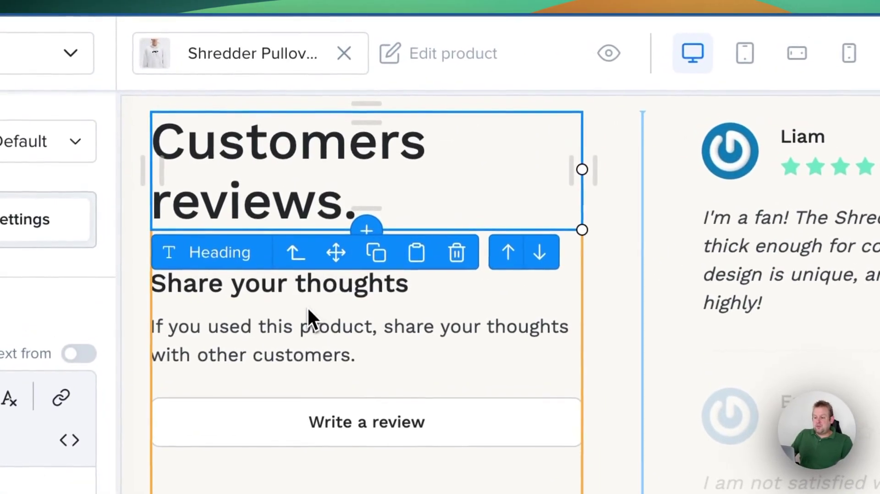
pyautogui.click(457, 161)
pyautogui.click(832, 204)
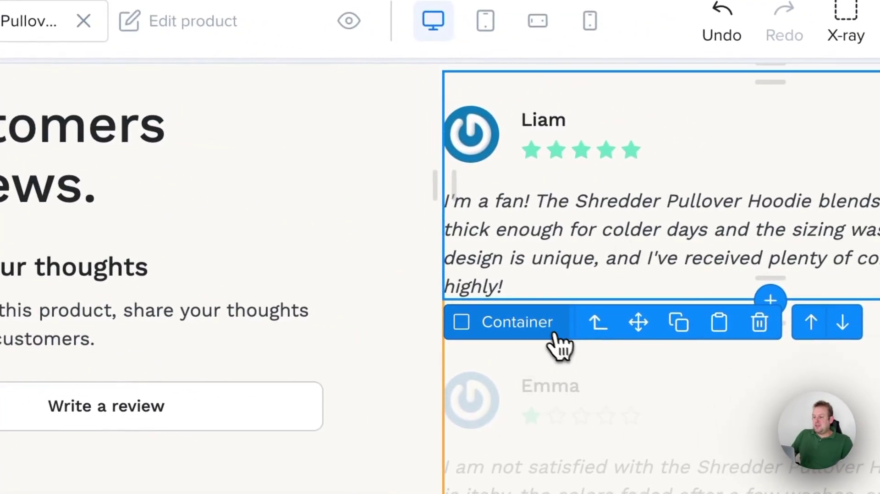
pyautogui.moveTo(537, 322)
pyautogui.click(531, 285)
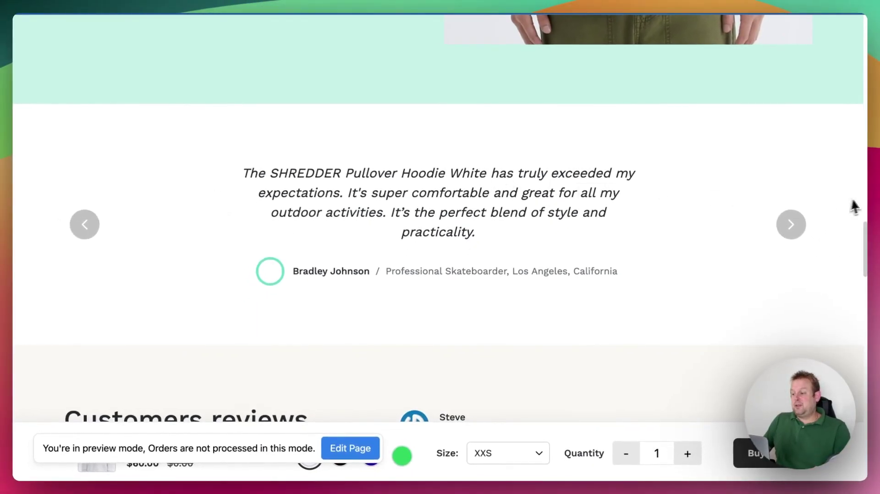
# Switch to the page preview and advance through the testimonials in the carousel.
pyautogui.click(789, 226)
pyautogui.click(790, 226)
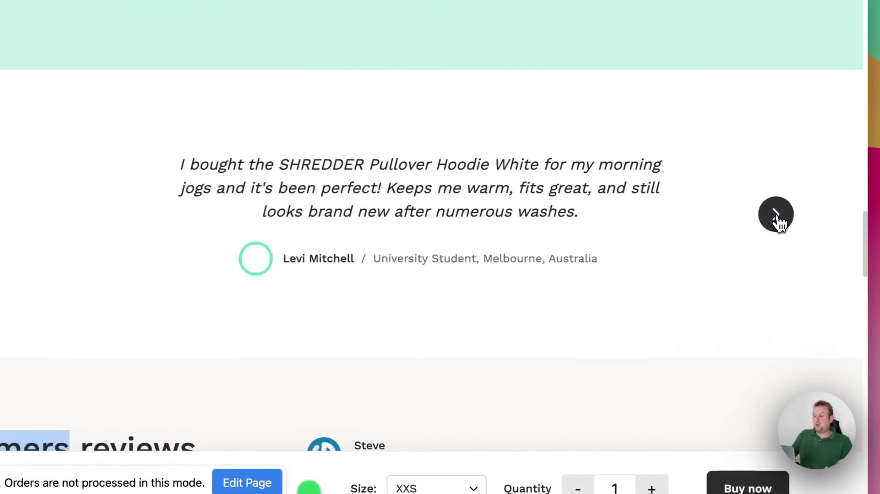
pyautogui.click(776, 219)
pyautogui.click(776, 218)
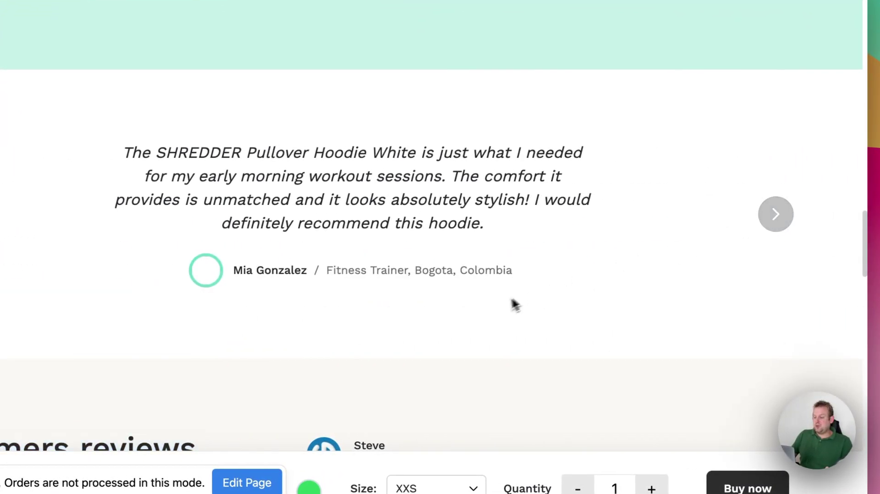
# Look through the customer reviews and the "Frequently asked questions." section in the page preview.
pyautogui.scroll(-3, 504, 307)
pyautogui.scroll(-15, 497, 311)
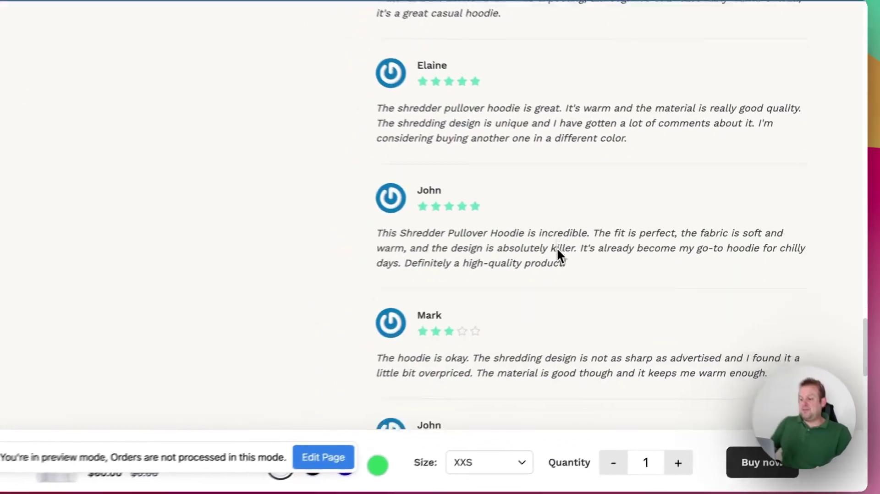
pyautogui.scroll(-15, 558, 252)
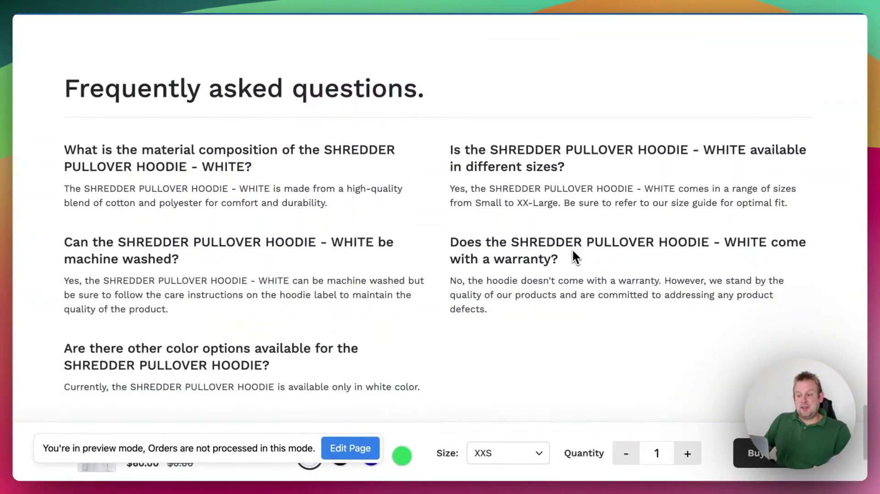
pyautogui.scroll(4, 572, 251)
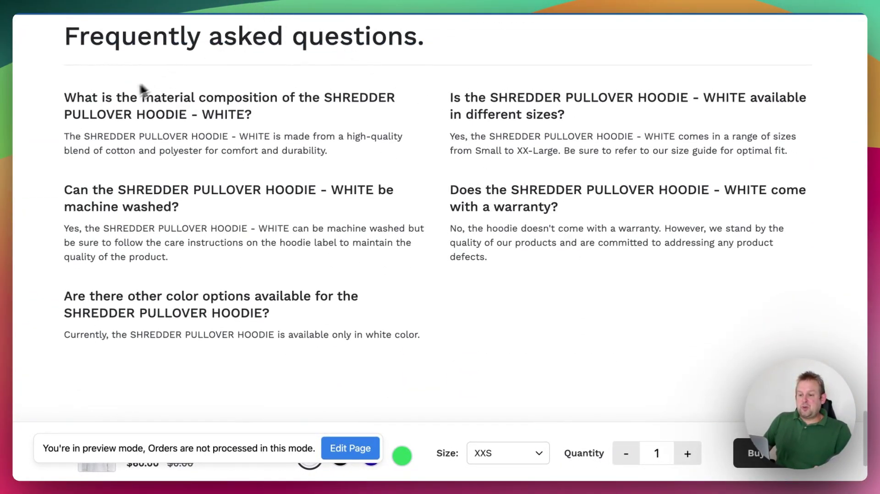
# Return to the page editor and examine the content source of the first FAQ question and the data source of its Repeater.
pyautogui.click(593, 1)
pyautogui.scroll(-10, 386, 183)
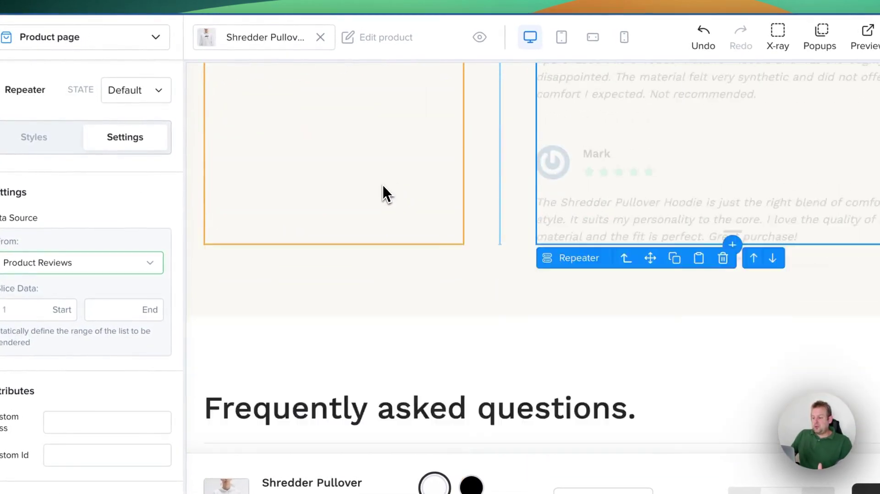
pyautogui.scroll(7, 383, 184)
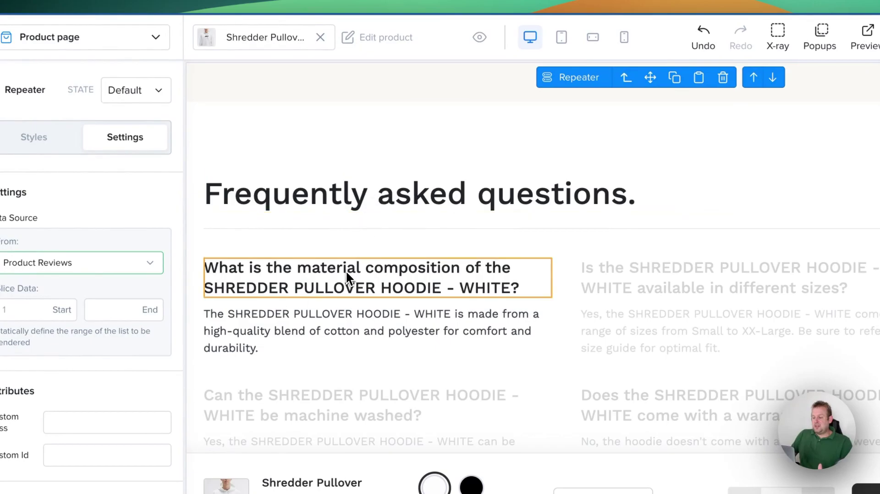
pyautogui.click(348, 267)
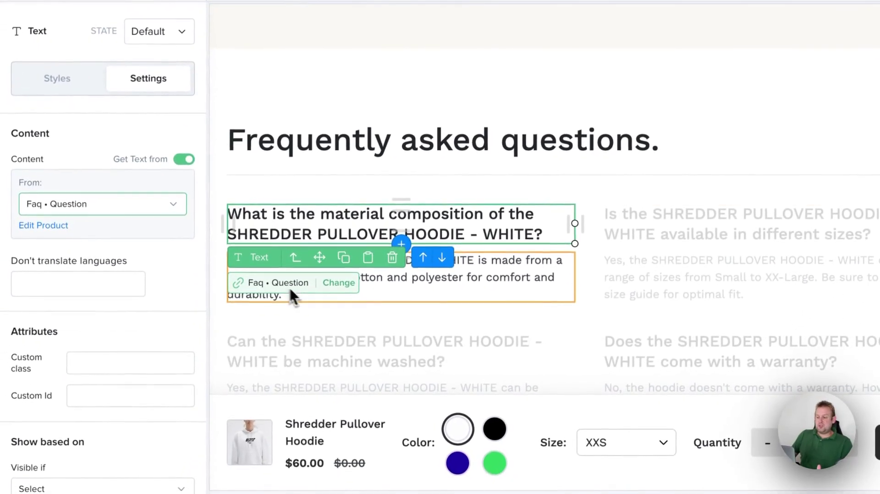
pyautogui.moveTo(259, 259)
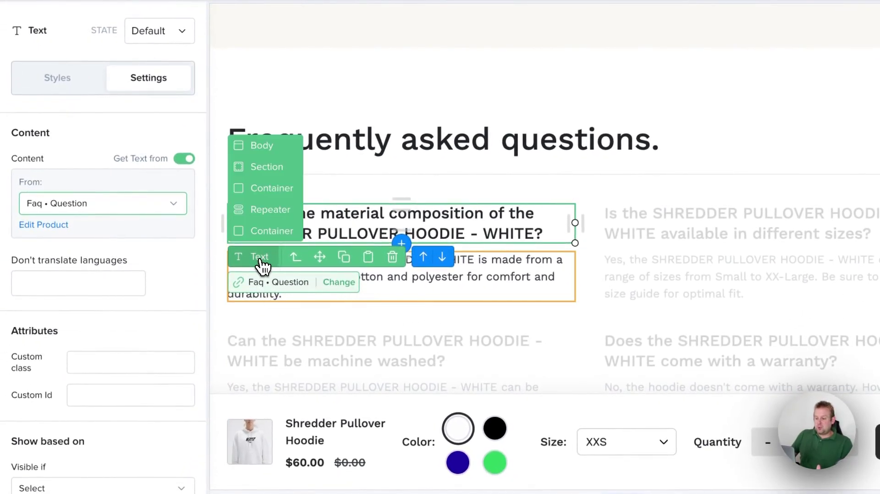
pyautogui.click(269, 208)
pyautogui.scroll(-1, 421, 251)
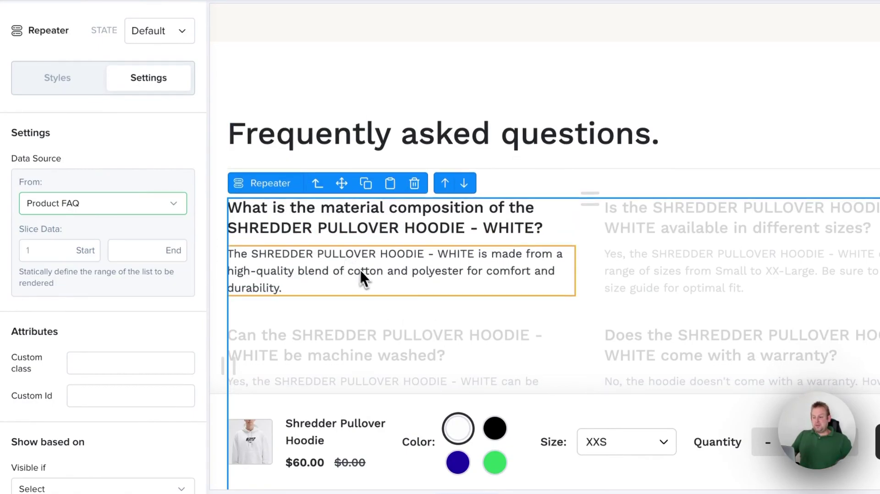
pyautogui.click(413, 251)
pyautogui.click(456, 235)
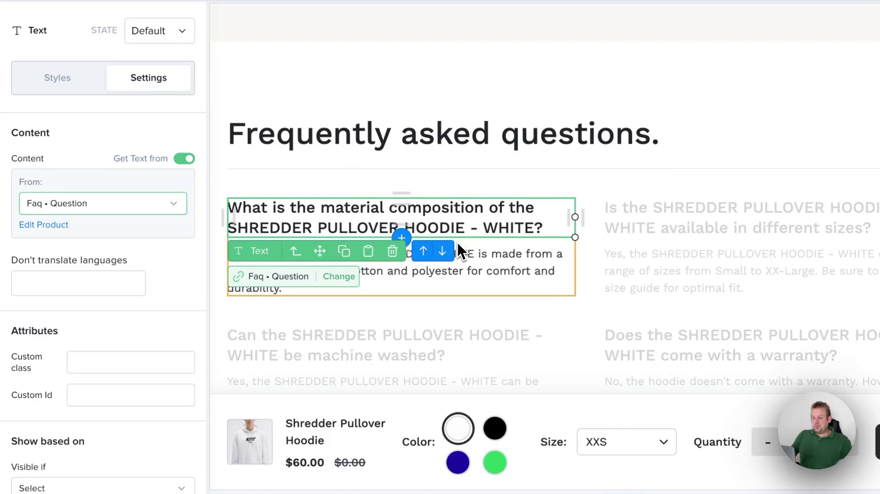
# Examine which dynamic content sources feed the first FAQ question and its answer text.
pyautogui.moveTo(261, 263)
pyautogui.click(282, 227)
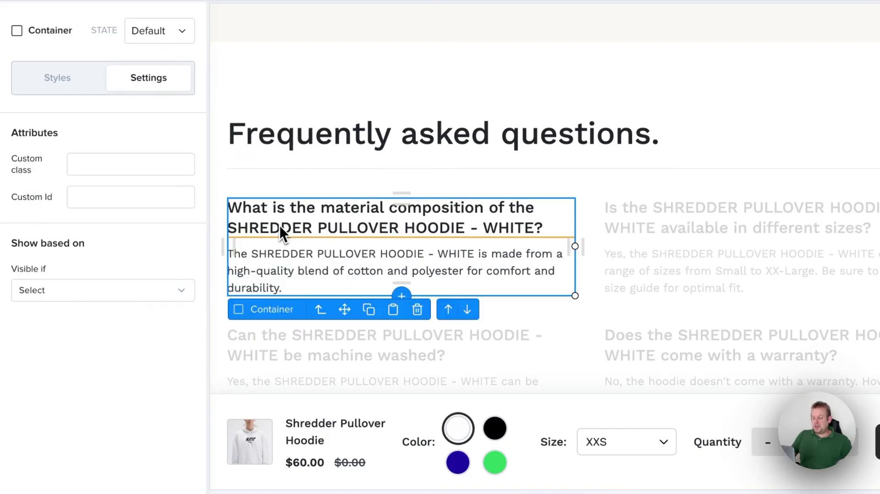
pyautogui.click(334, 222)
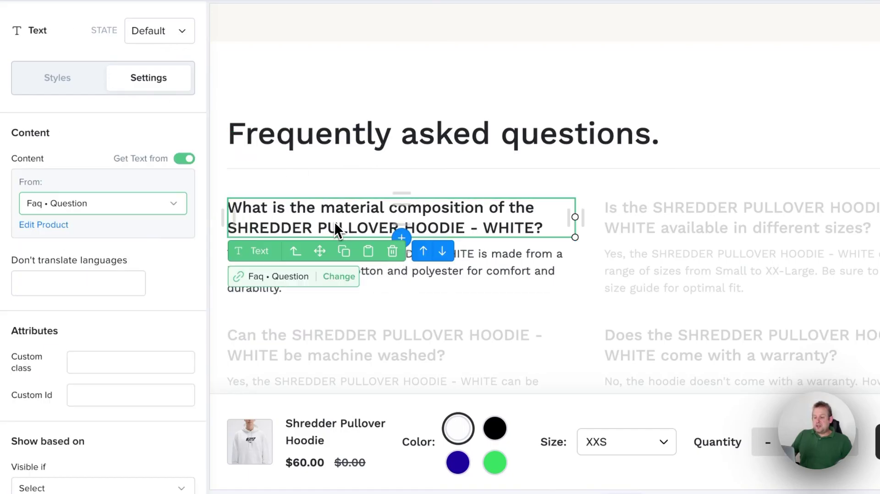
pyautogui.click(496, 259)
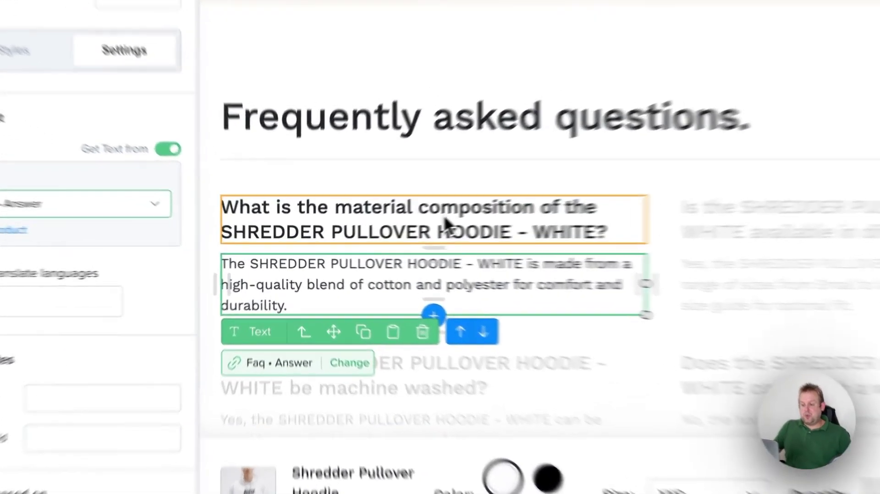
pyautogui.click(312, 228)
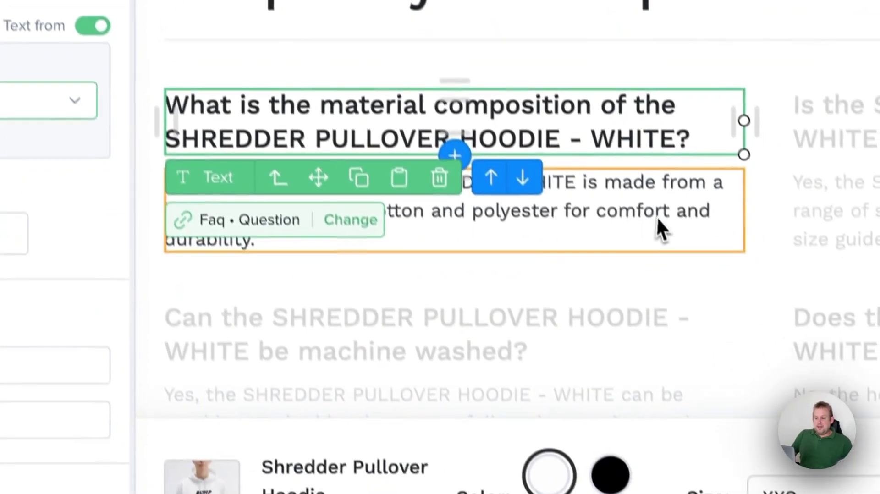
pyautogui.click(694, 313)
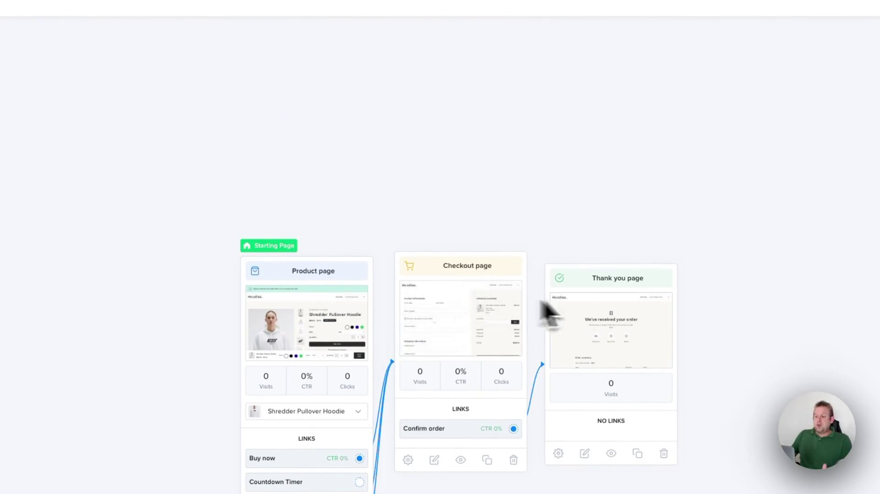
# Open the funnel's Checkout page for editing and set the contact information column's background color to the Section Background style.
pyautogui.moveTo(604, 300); pyautogui.dragTo(598, 269)
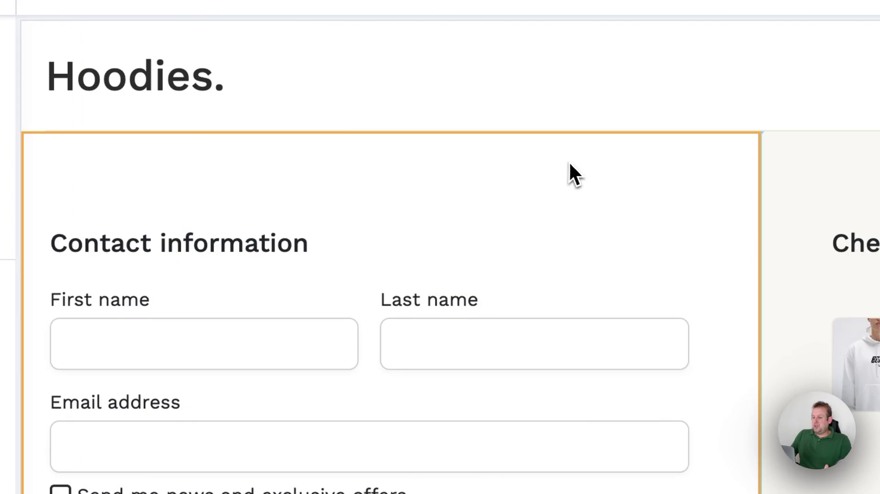
pyautogui.click(569, 164)
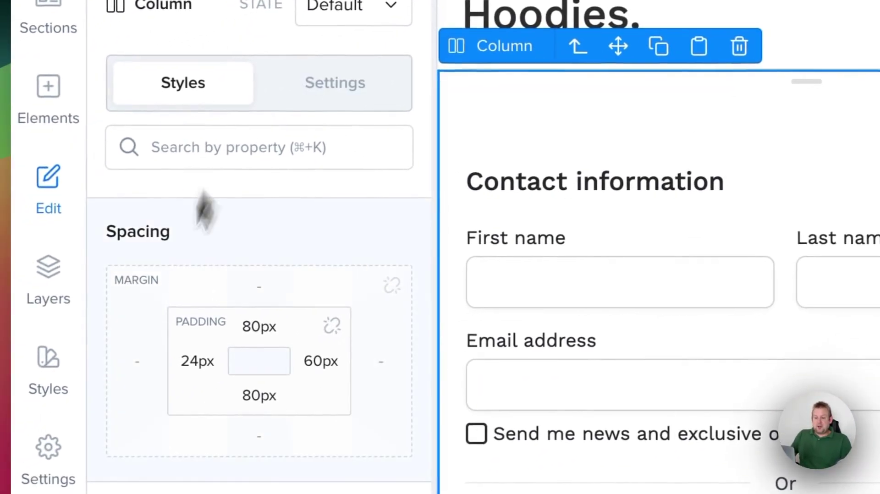
pyautogui.scroll(-10, 204, 211)
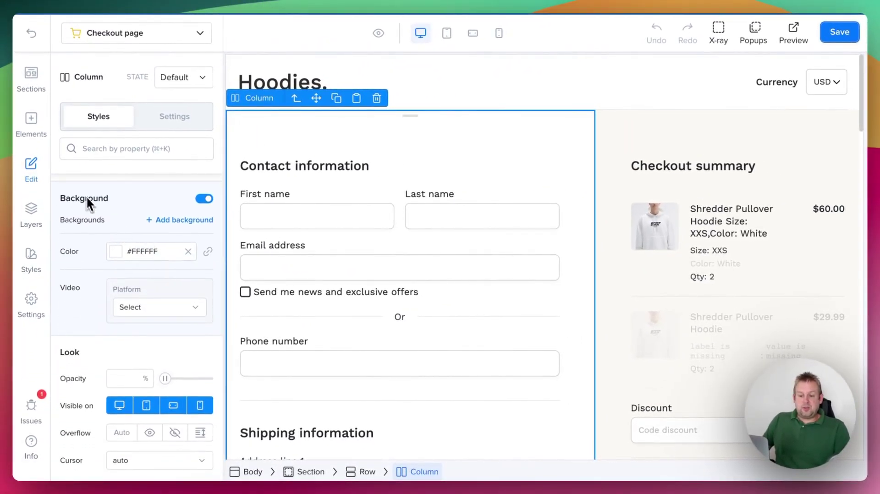
pyautogui.click(125, 251)
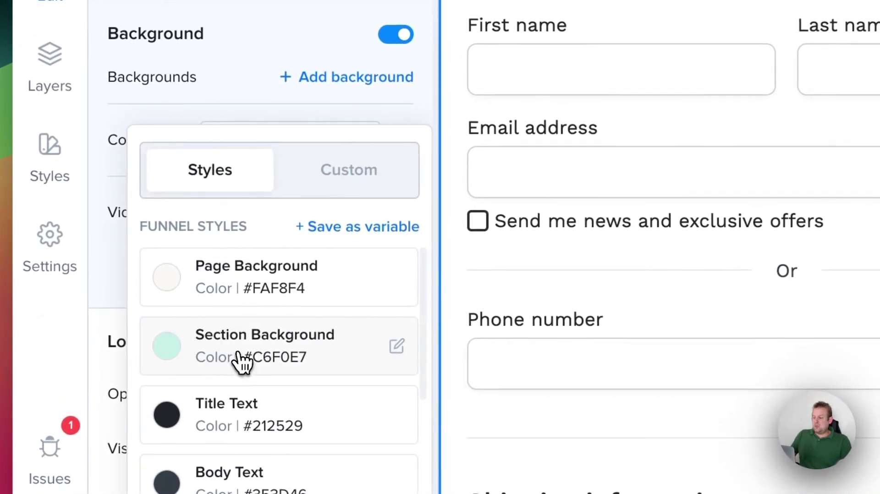
pyautogui.click(108, 365)
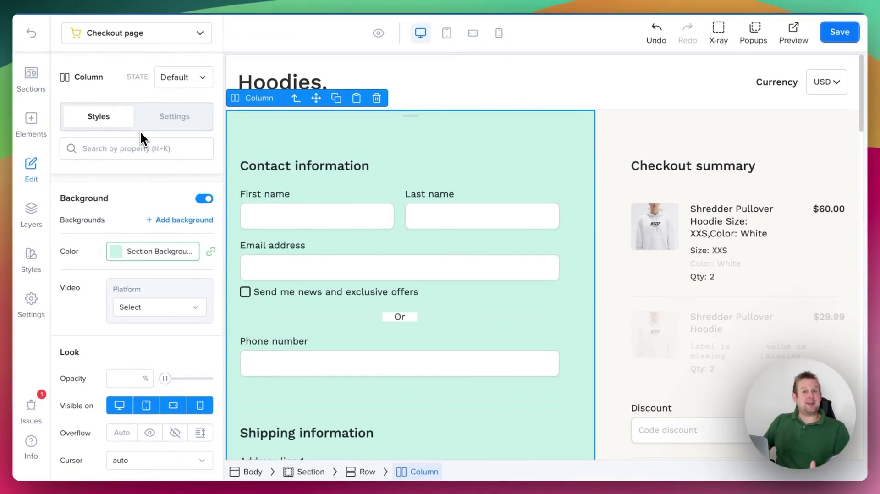
# Look through the checkout form, payment methods and order summary in the page preview, and return to editing.
pyautogui.click(462, 94)
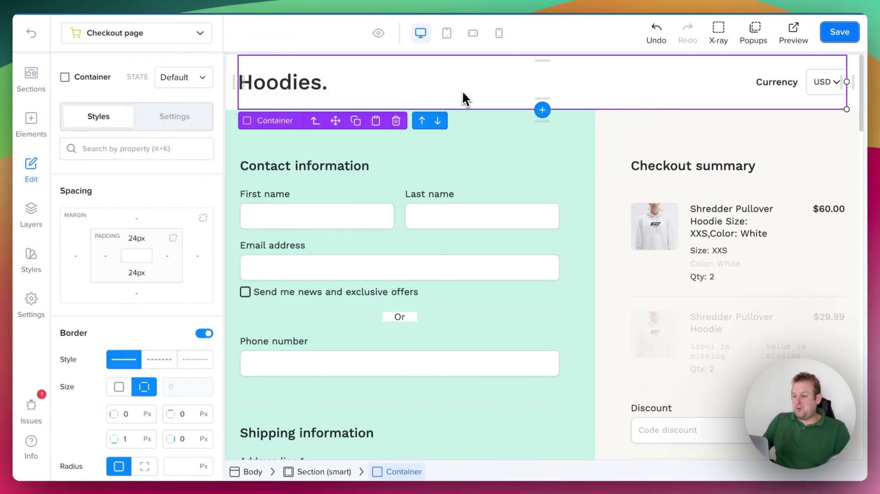
pyautogui.click(378, 34)
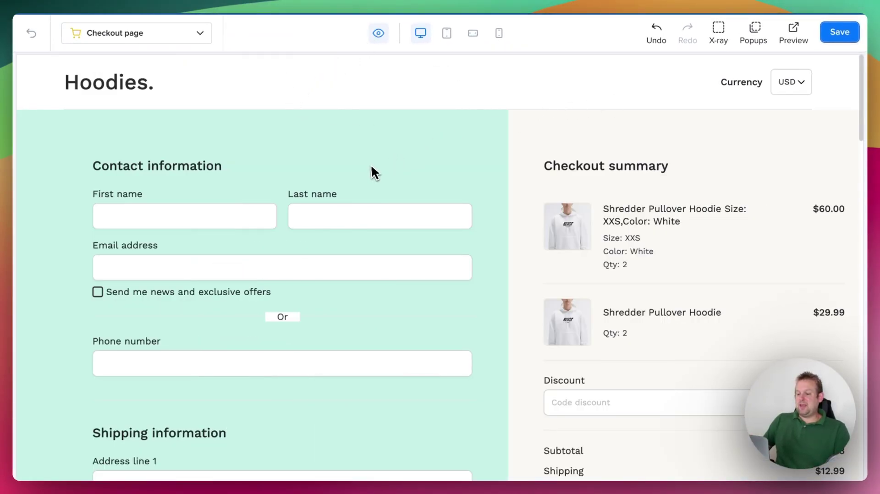
pyautogui.scroll(-15, 378, 167)
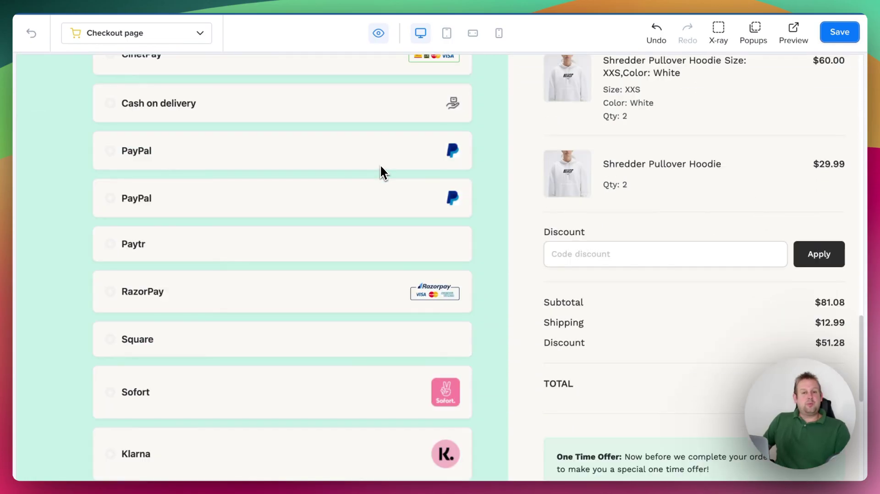
pyautogui.scroll(8, 378, 170)
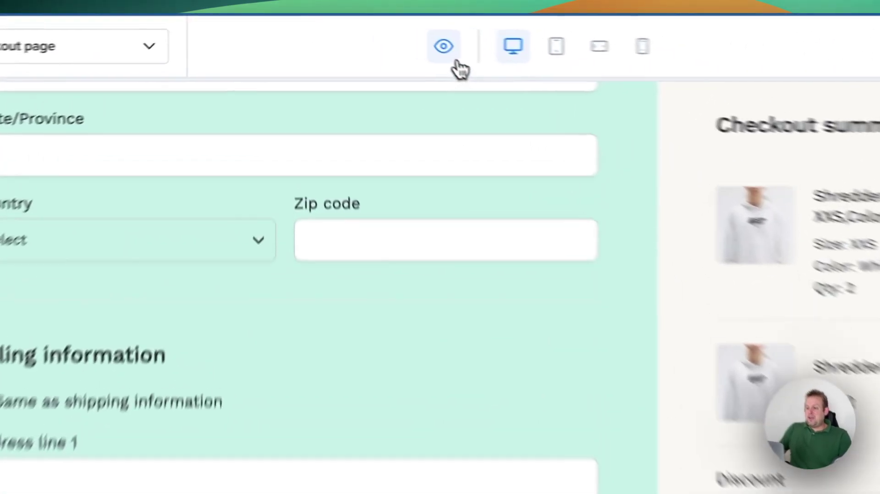
pyautogui.click(383, 38)
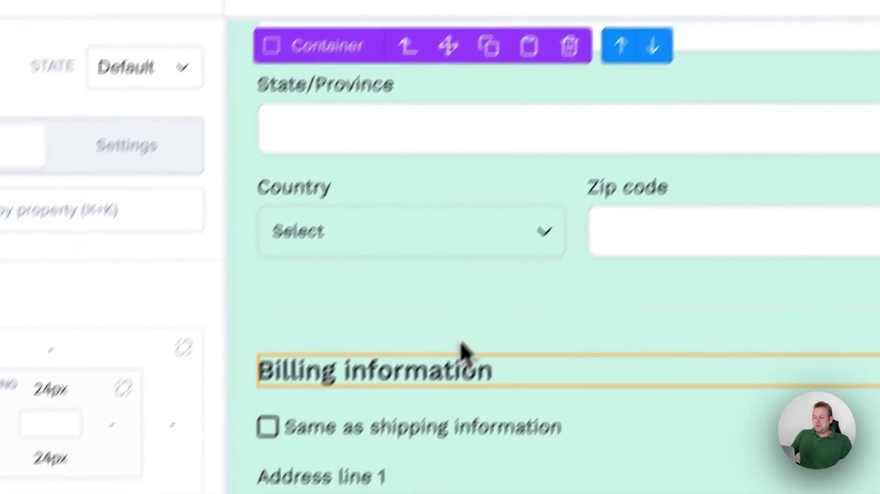
# Set the First name input's border size to 3 px and undo the last border change.
pyautogui.scroll(5, 420, 437)
pyautogui.scroll(5, 523, 300)
pyautogui.click(289, 215)
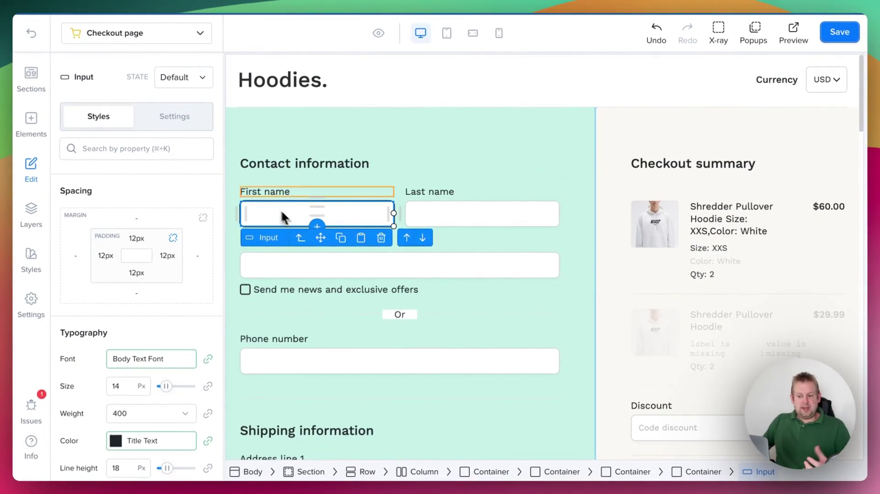
pyautogui.scroll(-5, 160, 280)
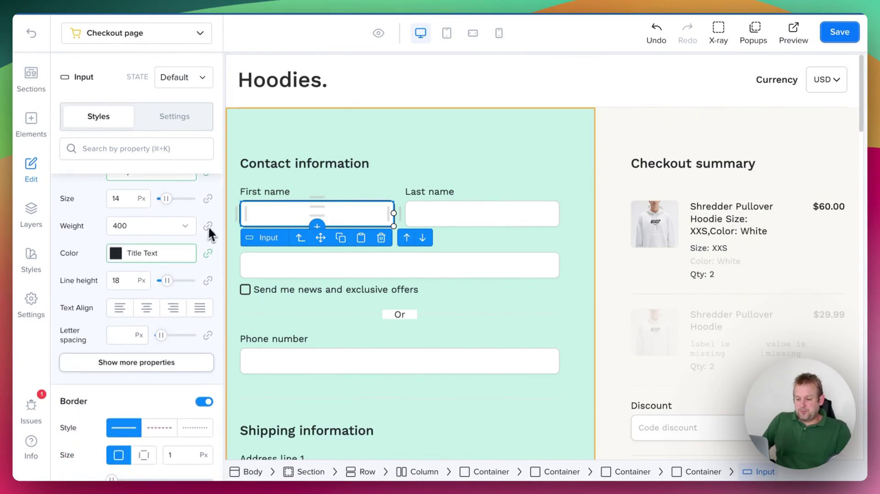
pyautogui.scroll(-5, 149, 274)
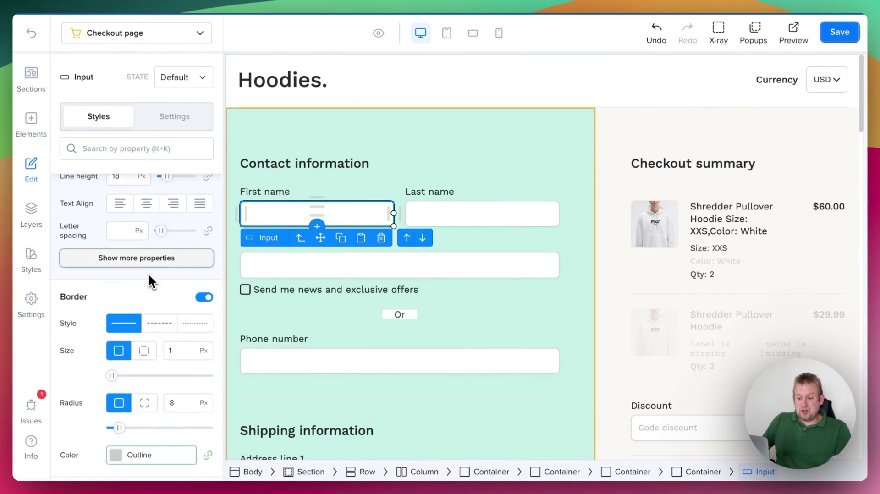
pyautogui.click(184, 276)
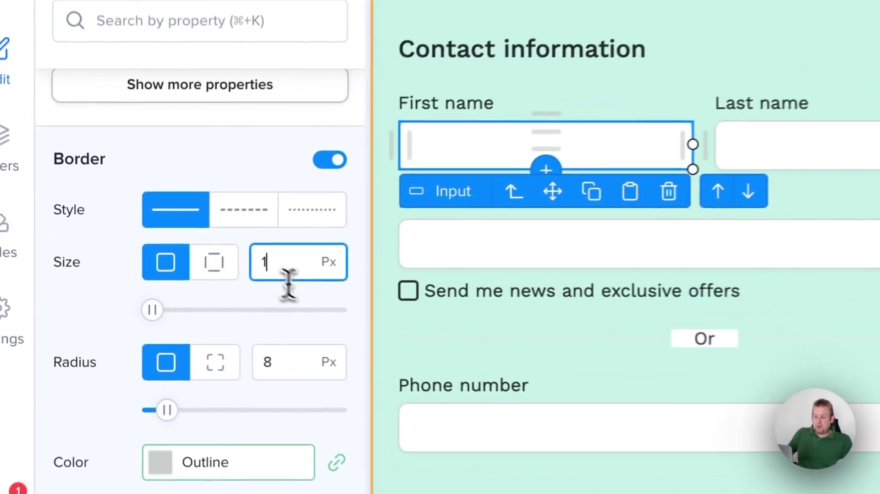
pyautogui.press('BackSpace')
pyautogui.write('3')
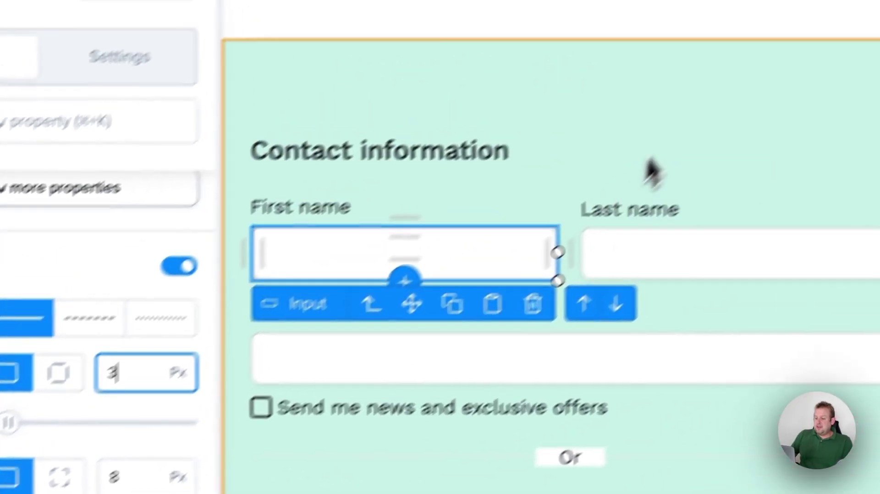
pyautogui.click(846, 15)
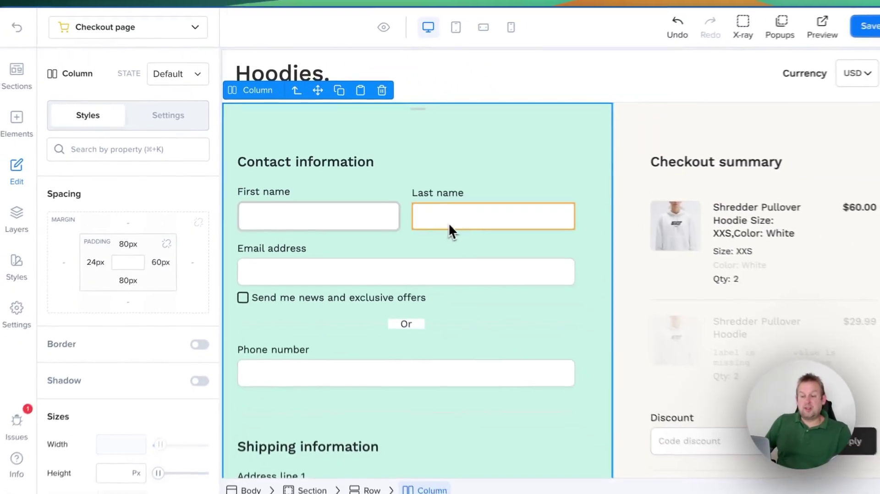
pyautogui.press('super+z')
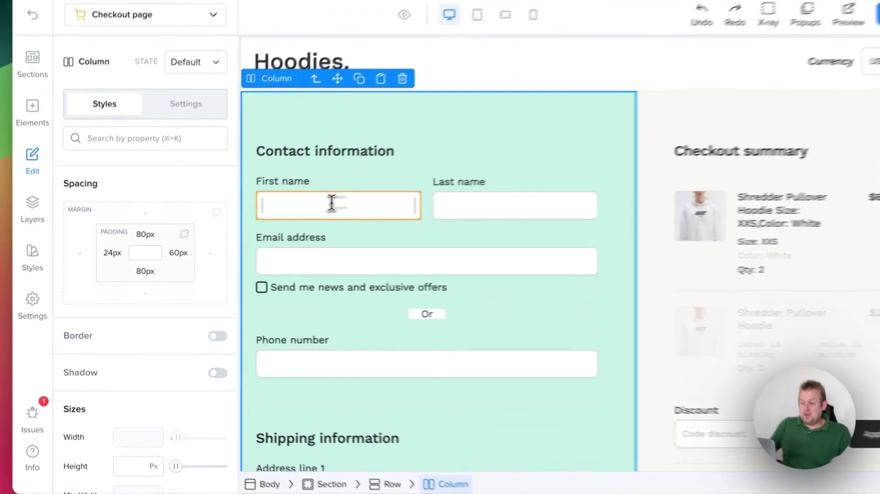
# Edit the First name input's existing shadow to Y 6 px, blur 20 px and the Title Text color.
pyautogui.click(311, 210)
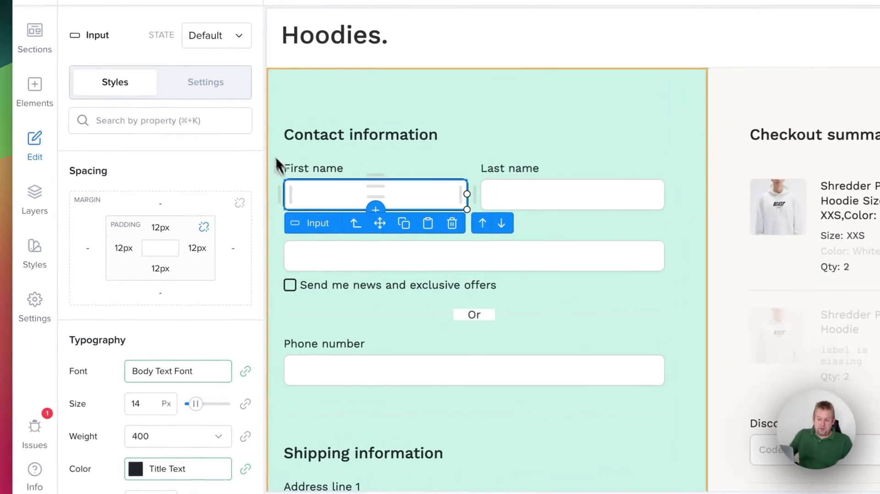
pyautogui.scroll(-10, 91, 379)
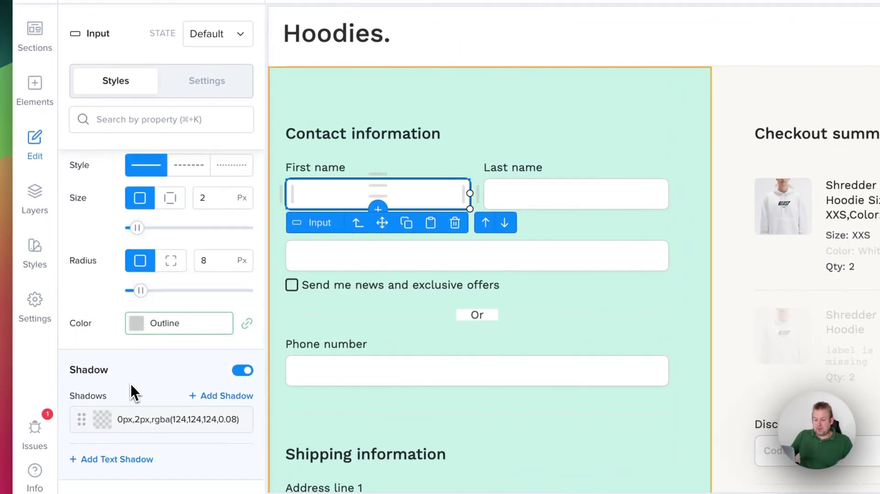
pyautogui.click(112, 353)
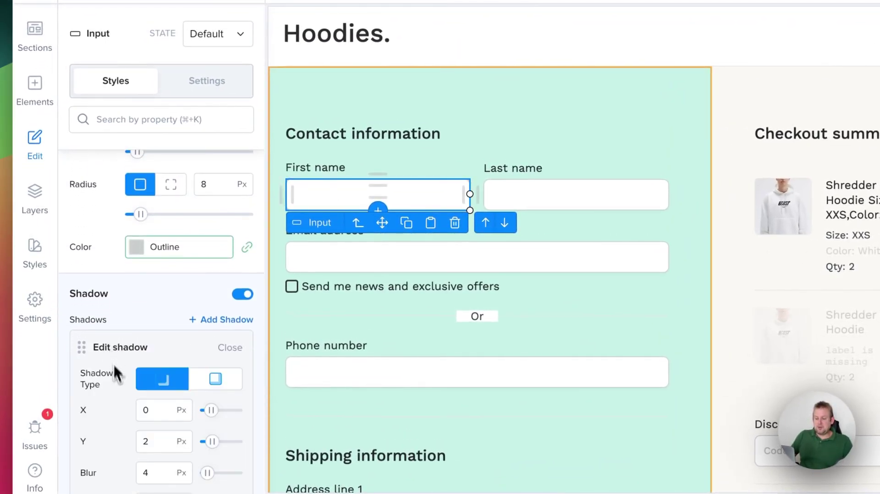
pyautogui.scroll(-3, 119, 376)
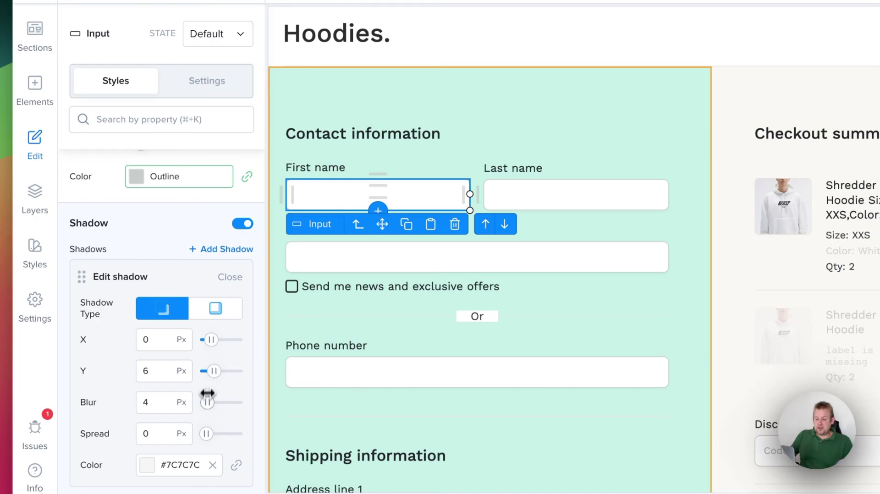
pyautogui.moveTo(210, 403); pyautogui.dragTo(213, 403)
pyautogui.click(158, 463)
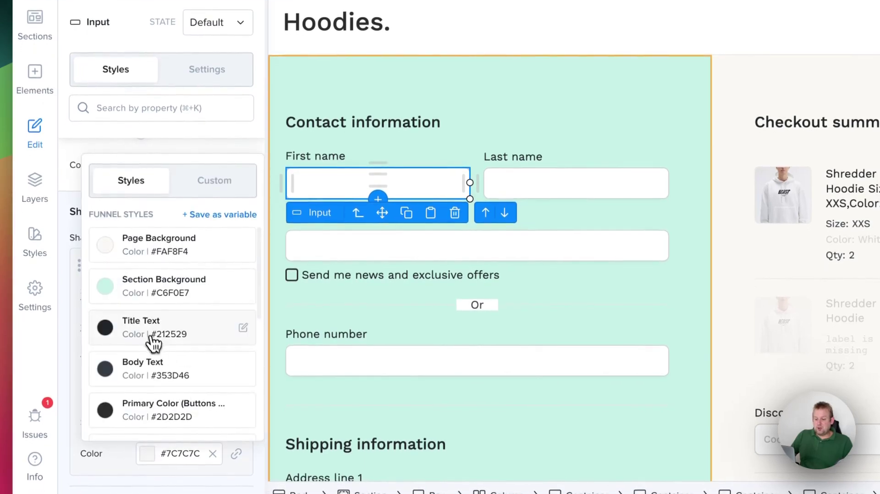
pyautogui.click(131, 344)
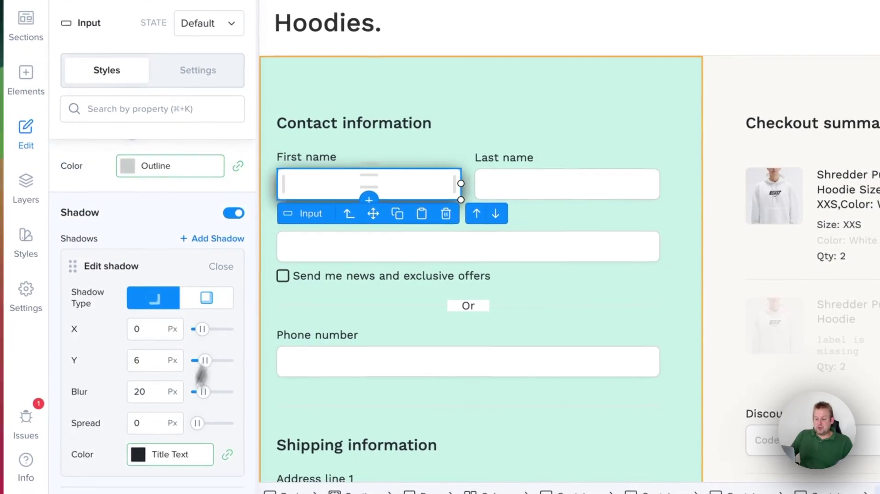
# Change the First name input's shadow to an inner shadow with Y 1 px, blur 8 px and the Primary link color.
pyautogui.click(147, 451)
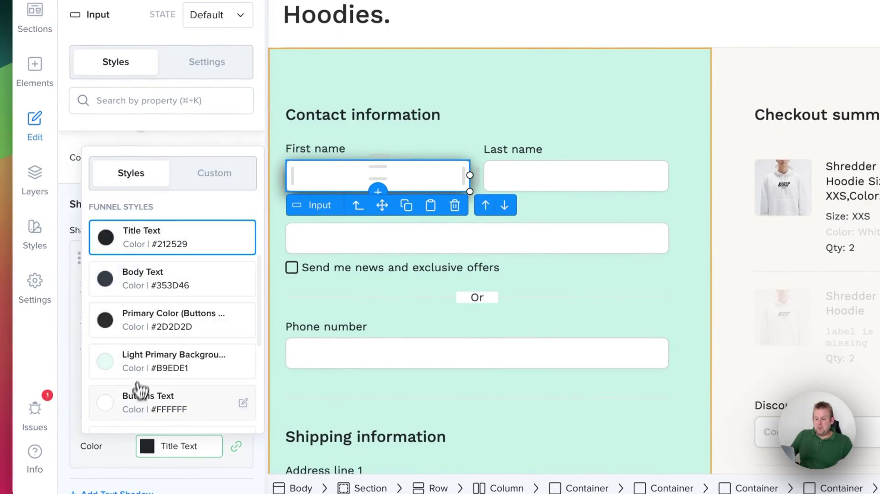
pyautogui.click(134, 409)
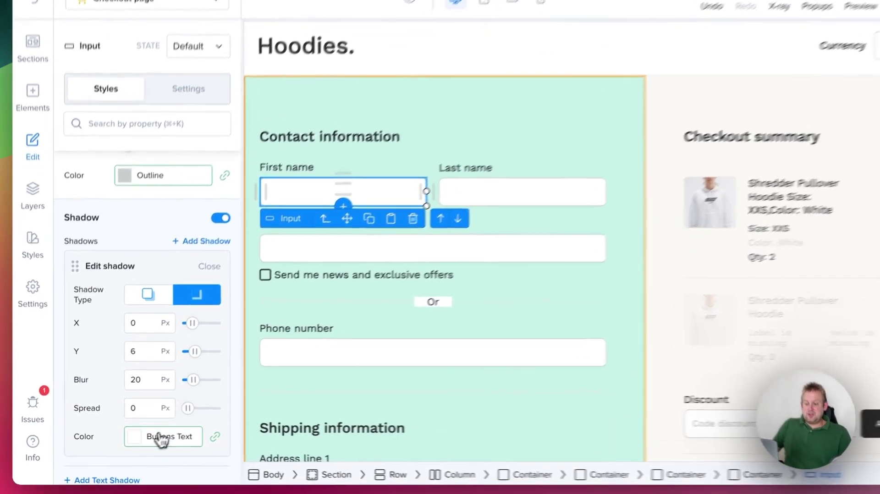
pyautogui.click(151, 436)
pyautogui.click(120, 369)
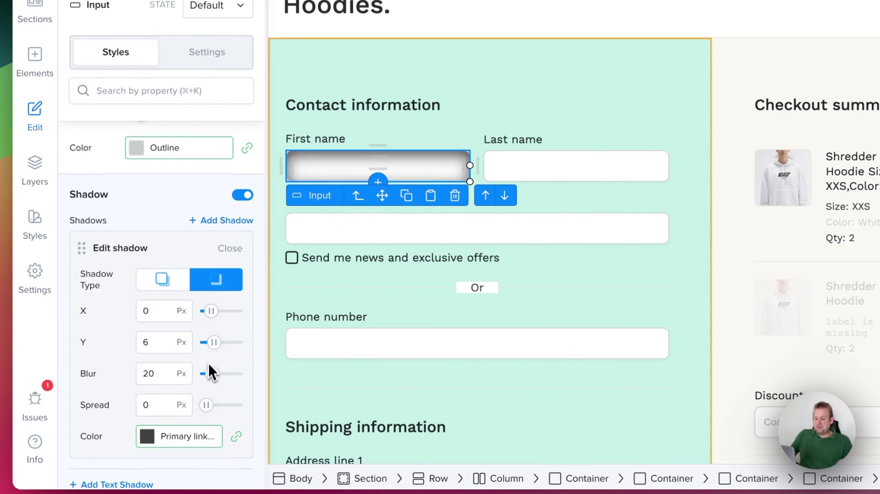
pyautogui.moveTo(212, 372); pyautogui.dragTo(211, 371)
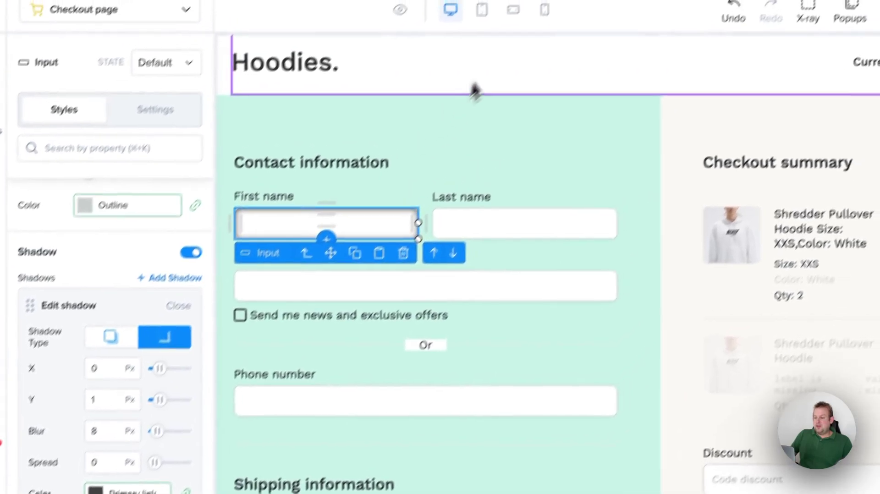
pyautogui.click(531, 77)
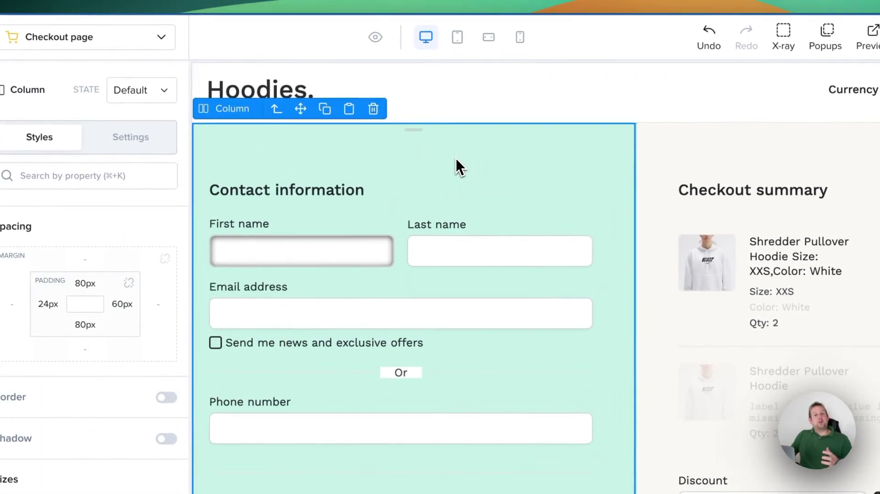